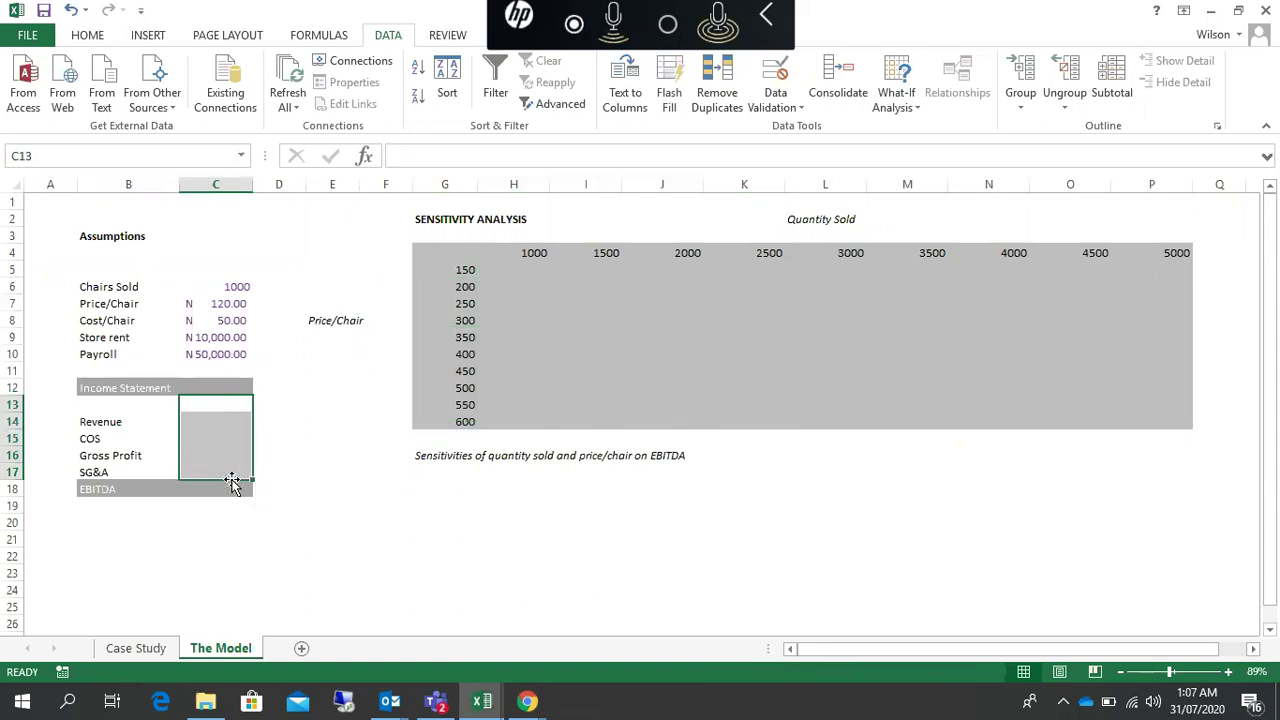
# Bring up the Case Study sheet with its assumptions: 1000 chairs, price 150, cost 50, rent 10,000, payroll 50,000.
pyautogui.click(136, 650)
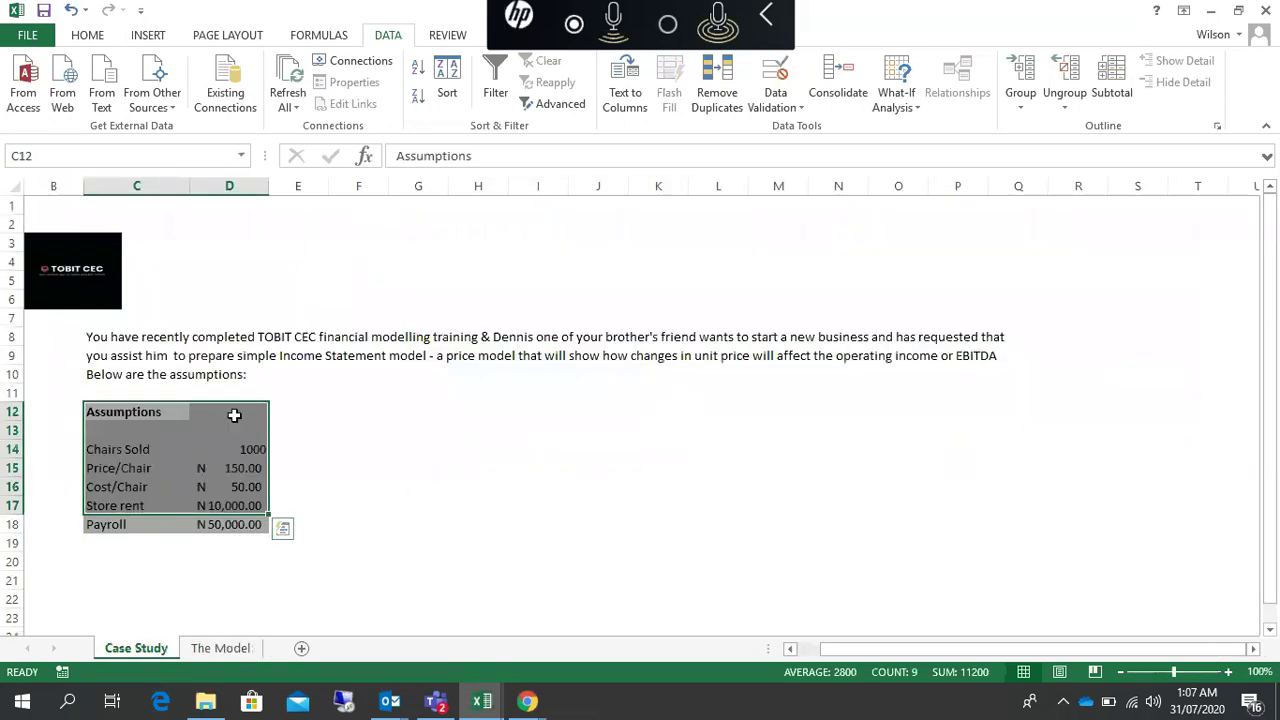
# Read the case description and assumption values, then go back to The Model sheet.
pyautogui.click(457, 431)
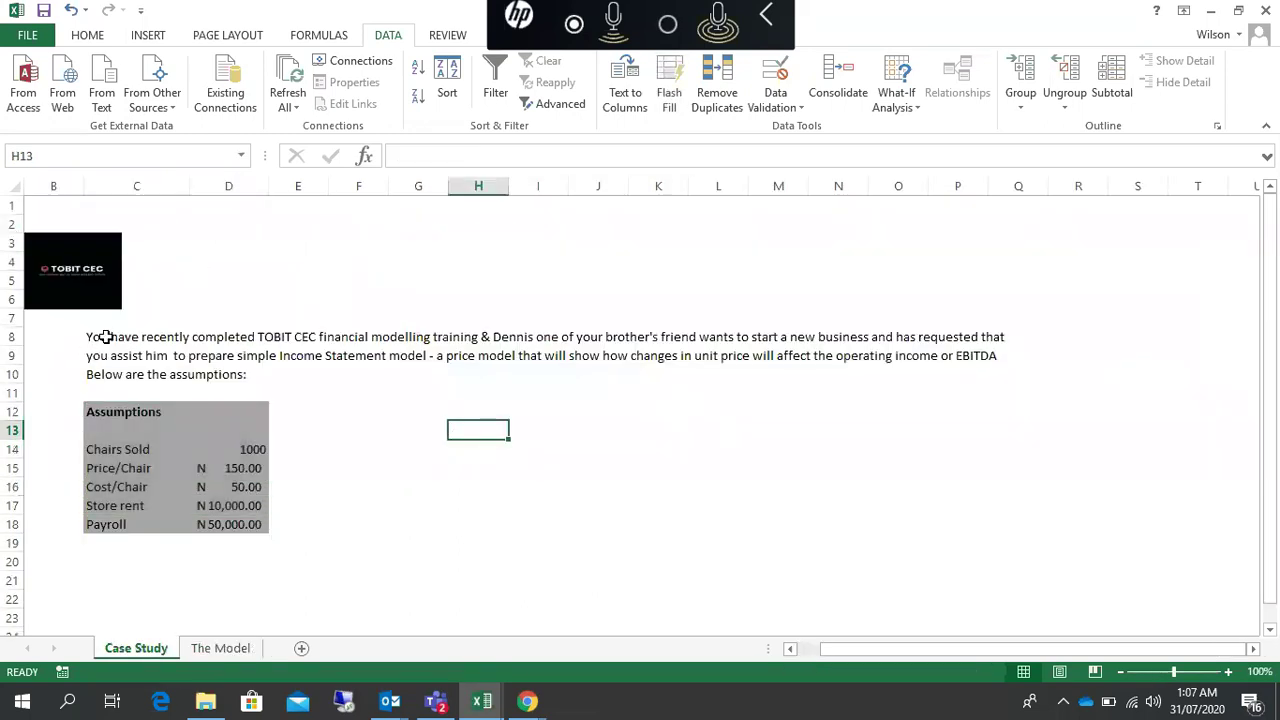
pyautogui.moveTo(95, 337); pyautogui.dragTo(998, 379)
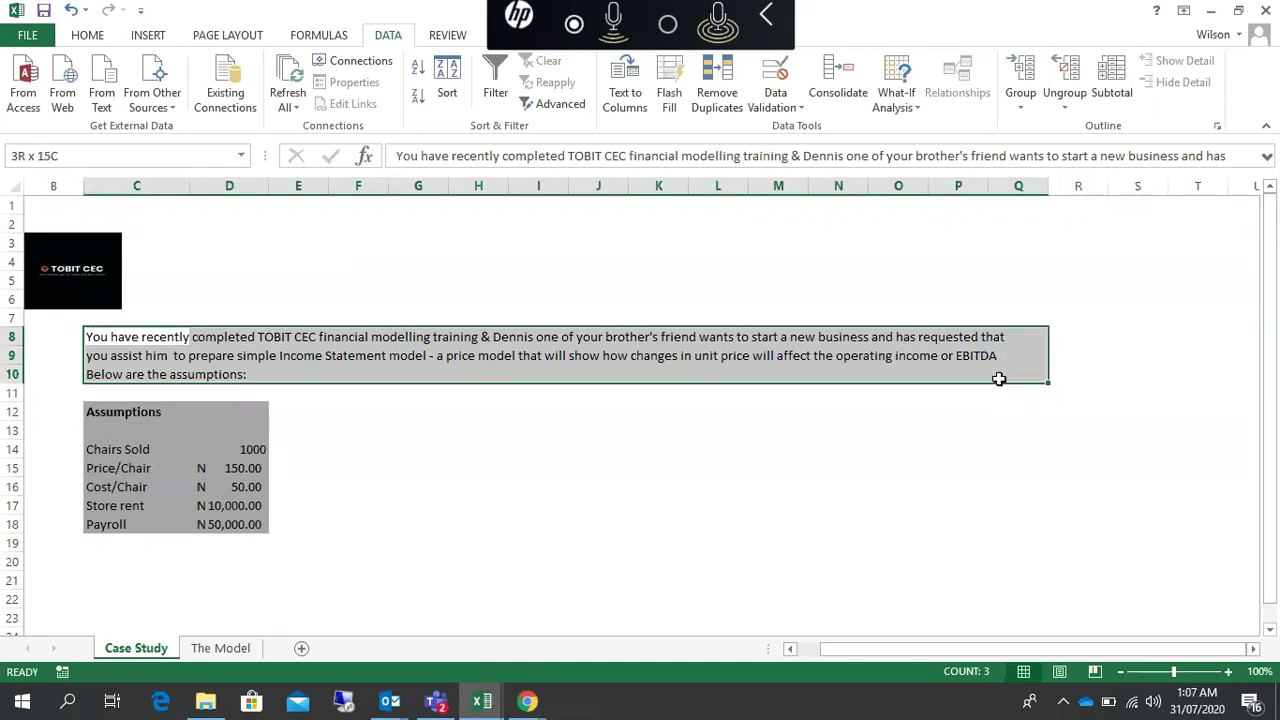
pyautogui.moveTo(998, 379)
pyautogui.mouseDown()
pyautogui.moveTo(980, 369)
pyautogui.moveTo(993, 372)
pyautogui.mouseUp()
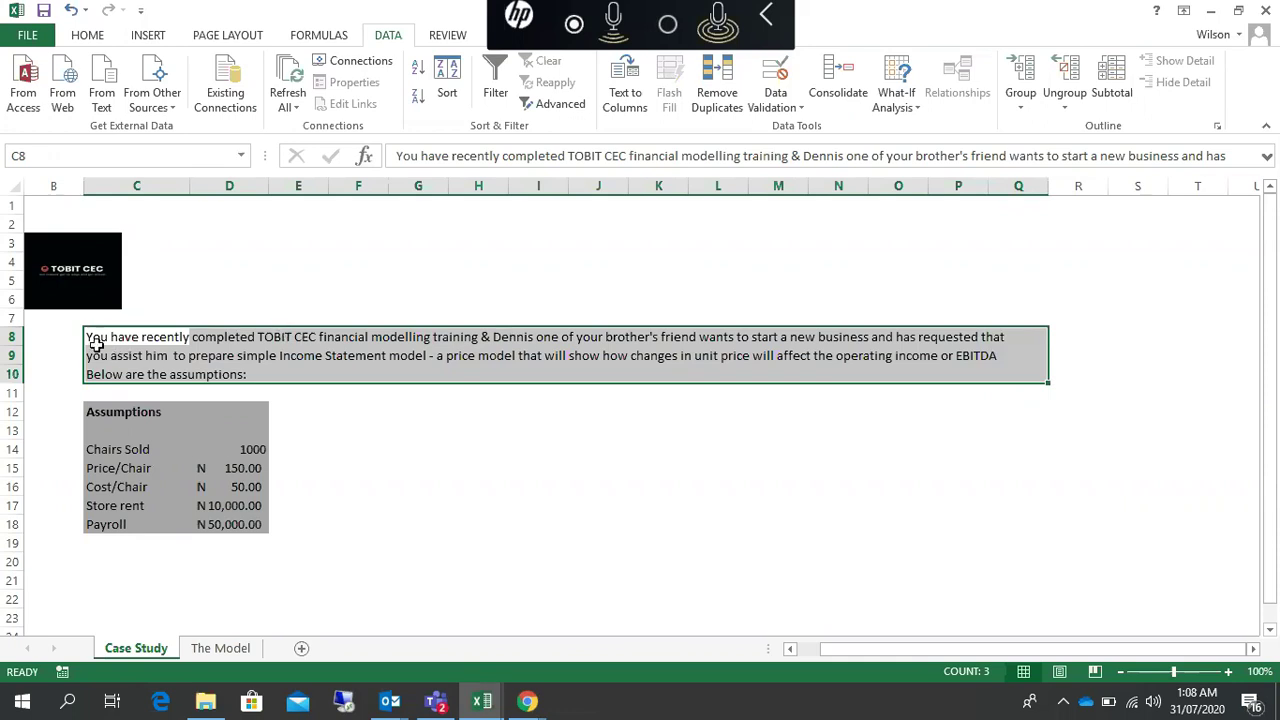
pyautogui.moveTo(95, 337); pyautogui.dragTo(1004, 375)
pyautogui.click(965, 355)
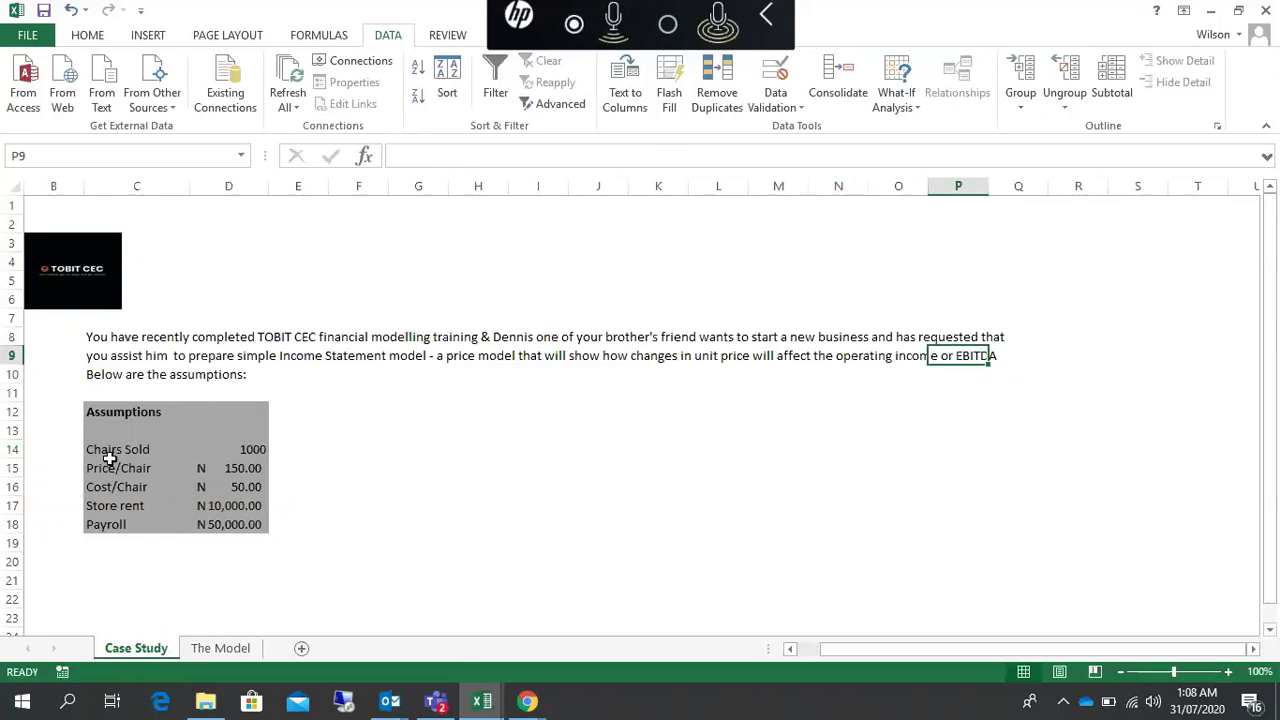
pyautogui.moveTo(130, 450); pyautogui.dragTo(247, 523)
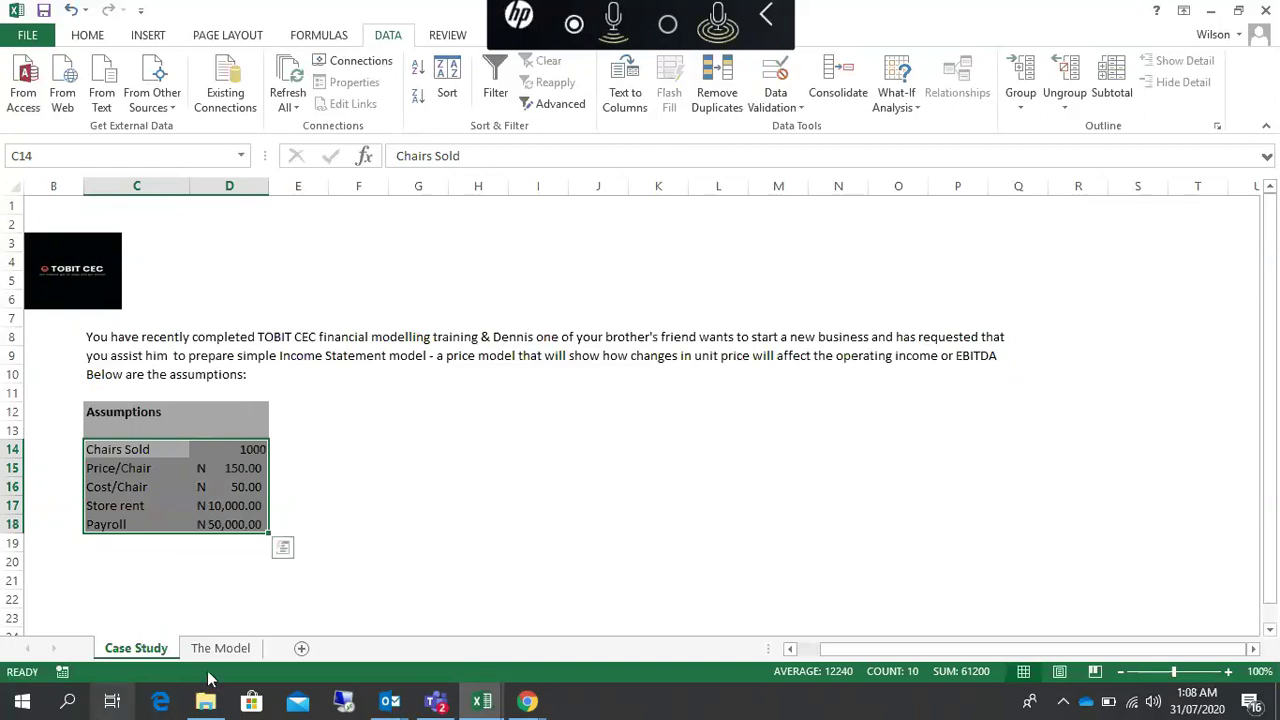
pyautogui.click(234, 656)
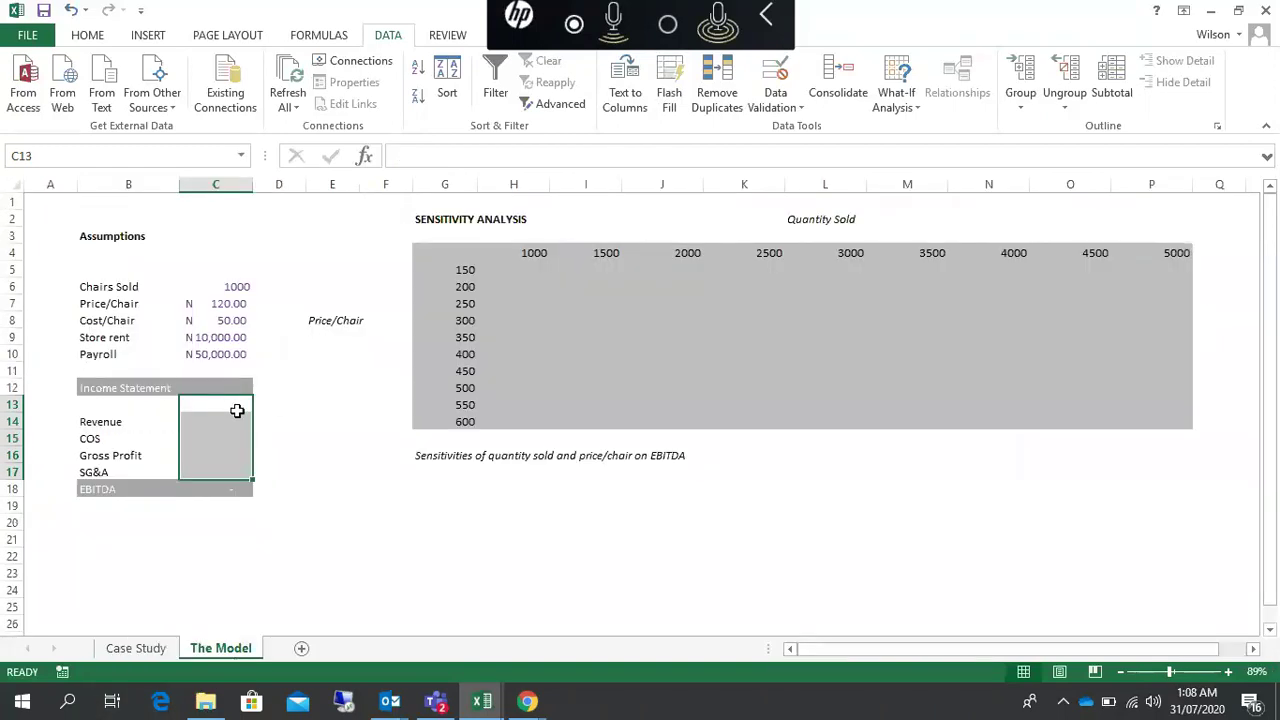
# Enter Revenue in C14 as Chairs Sold times Price/Chair (=C6*C7).
pyautogui.click(171, 420)
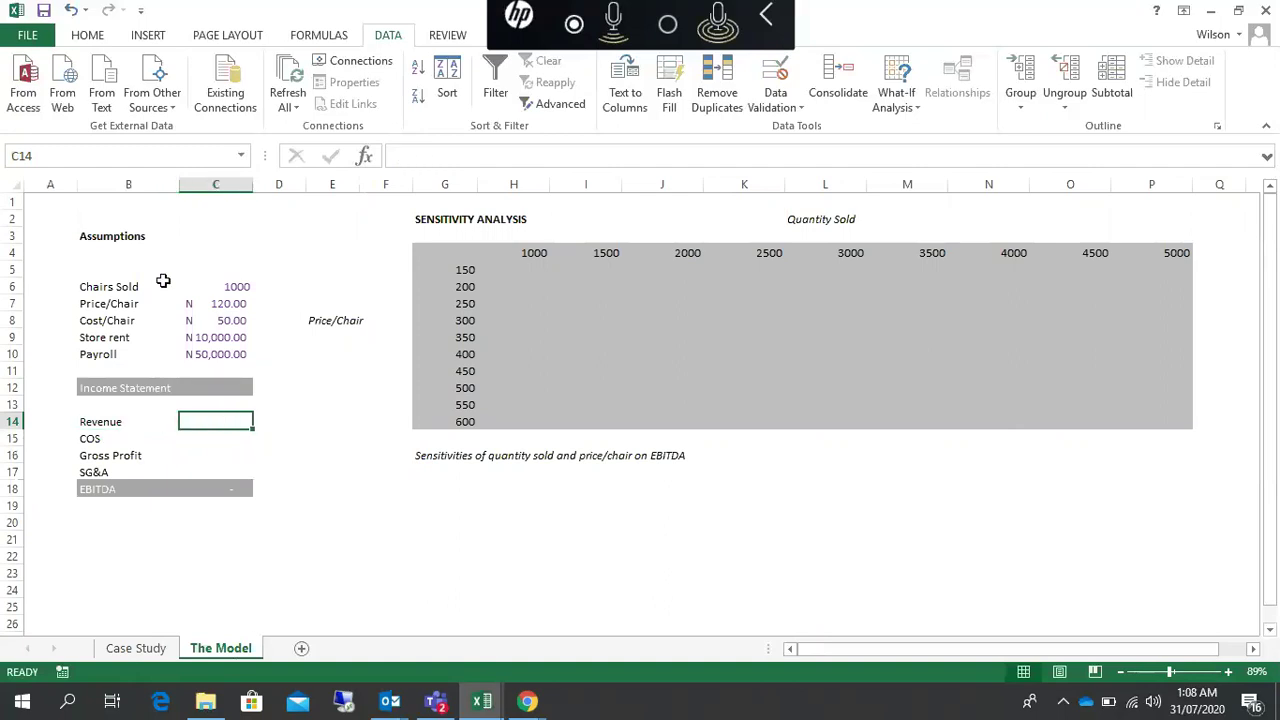
pyautogui.moveTo(104, 286); pyautogui.dragTo(257, 358)
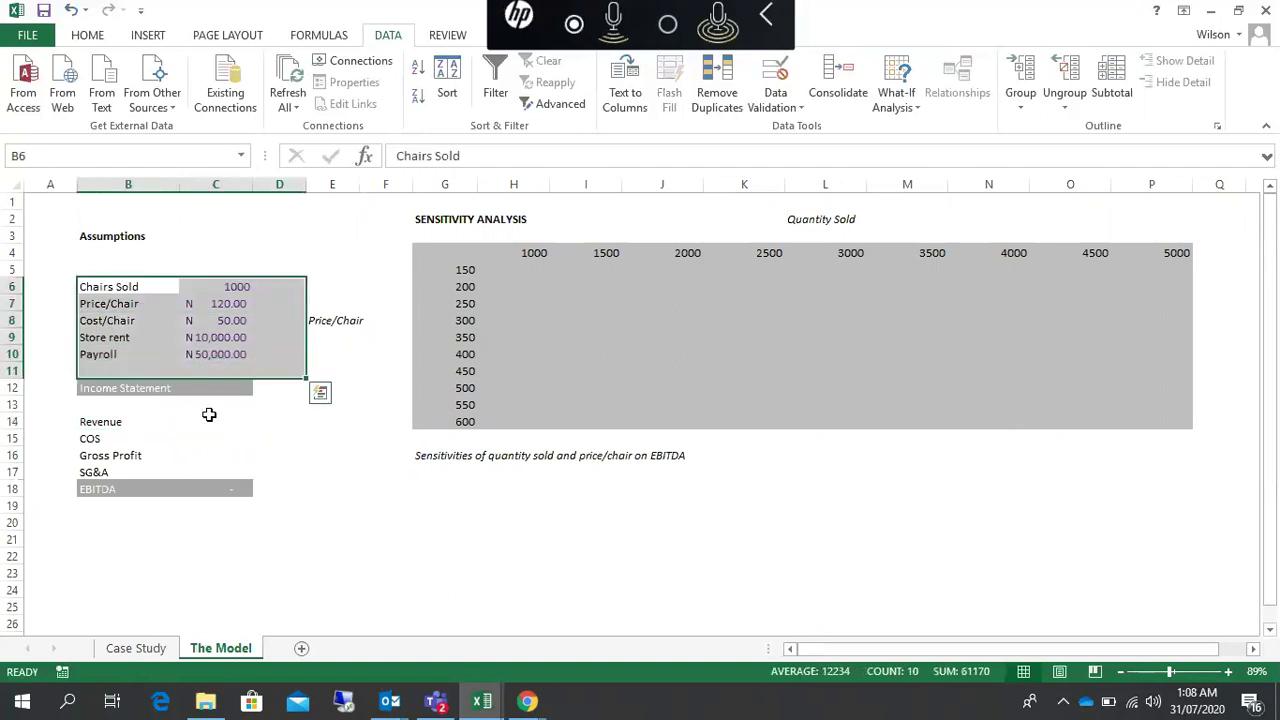
pyautogui.click(220, 419)
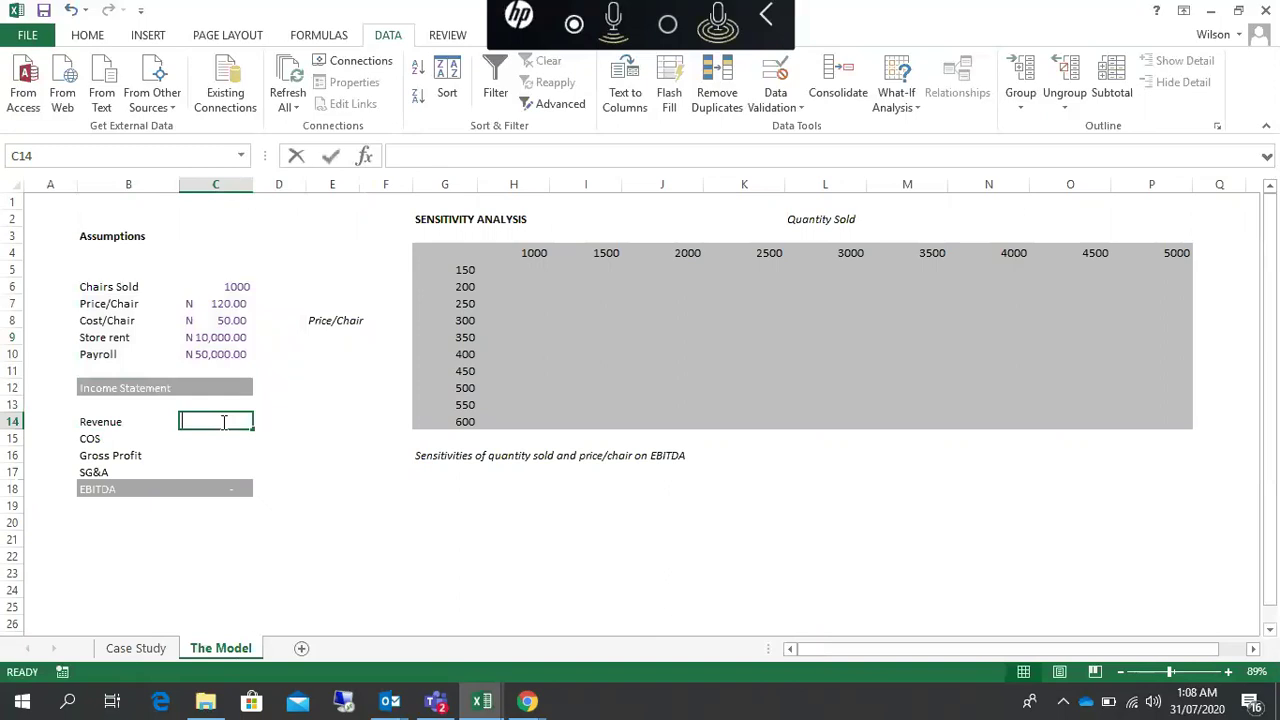
pyautogui.write('=')
pyautogui.click(218, 287)
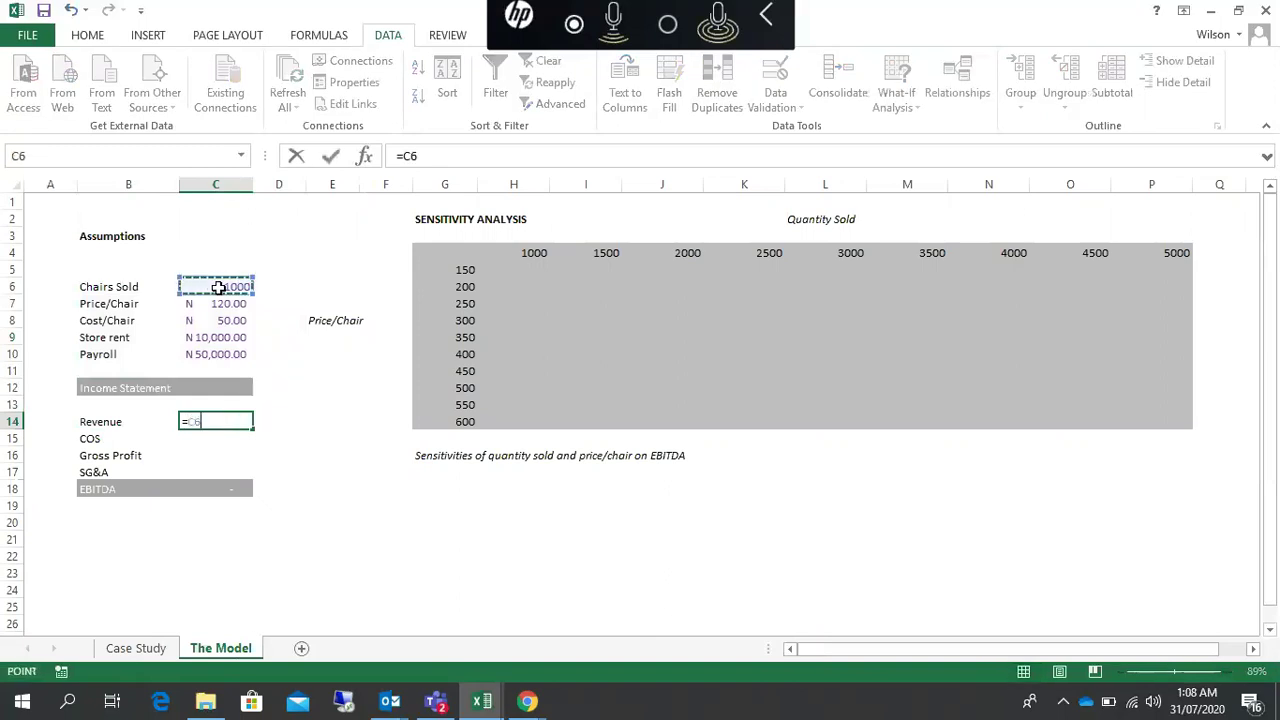
pyautogui.write('*')
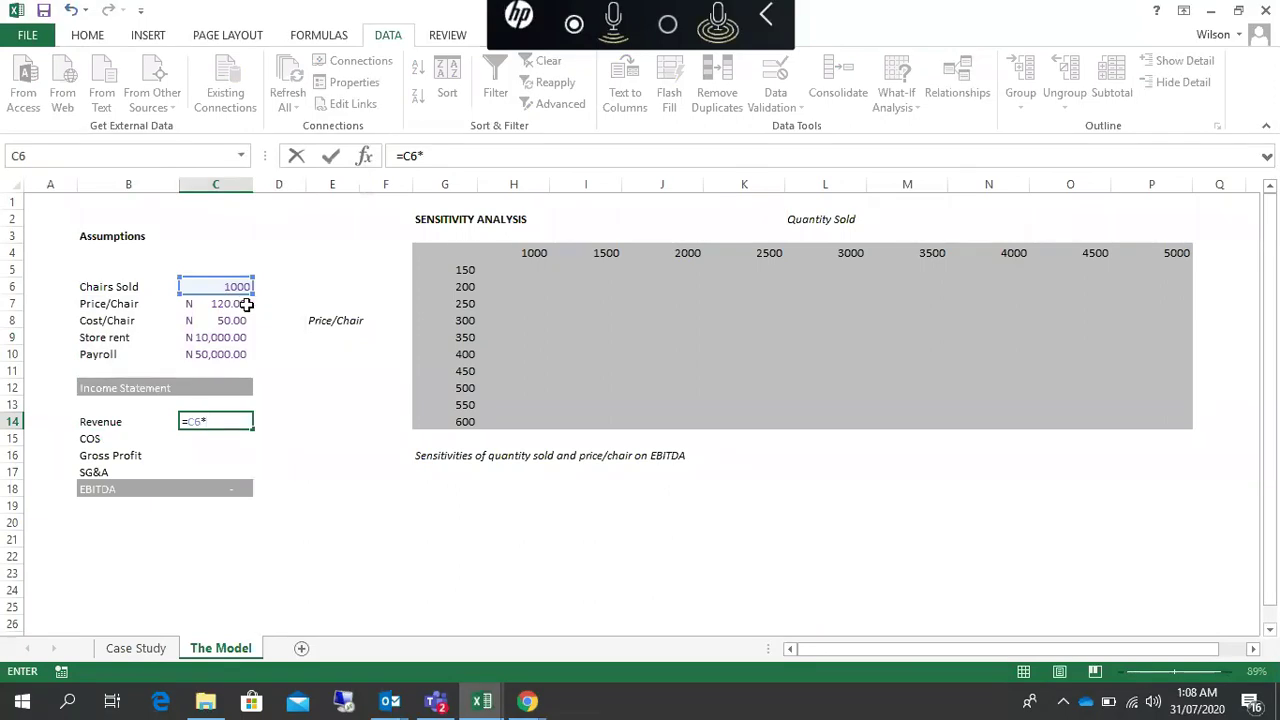
pyautogui.click(246, 304)
pyautogui.press('Return')
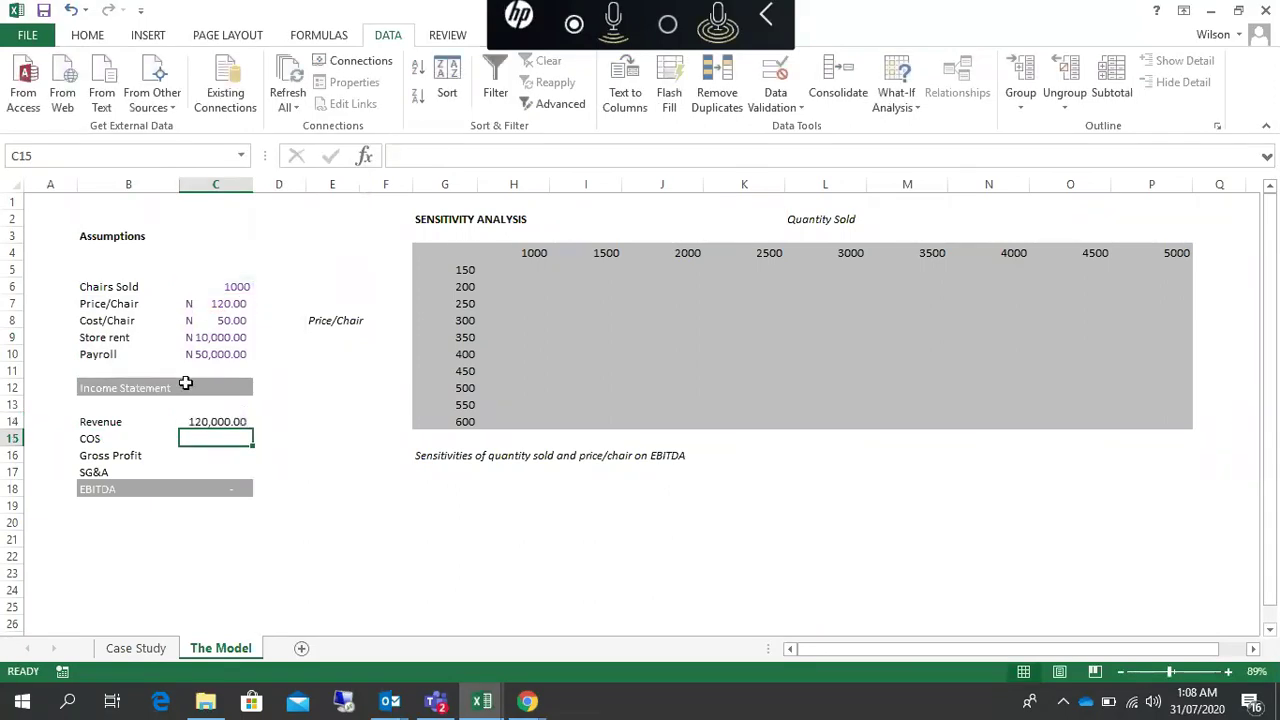
# Enter COS as =-(C6*C8) and Gross Profit as Revenue plus COS.
pyautogui.write('-')
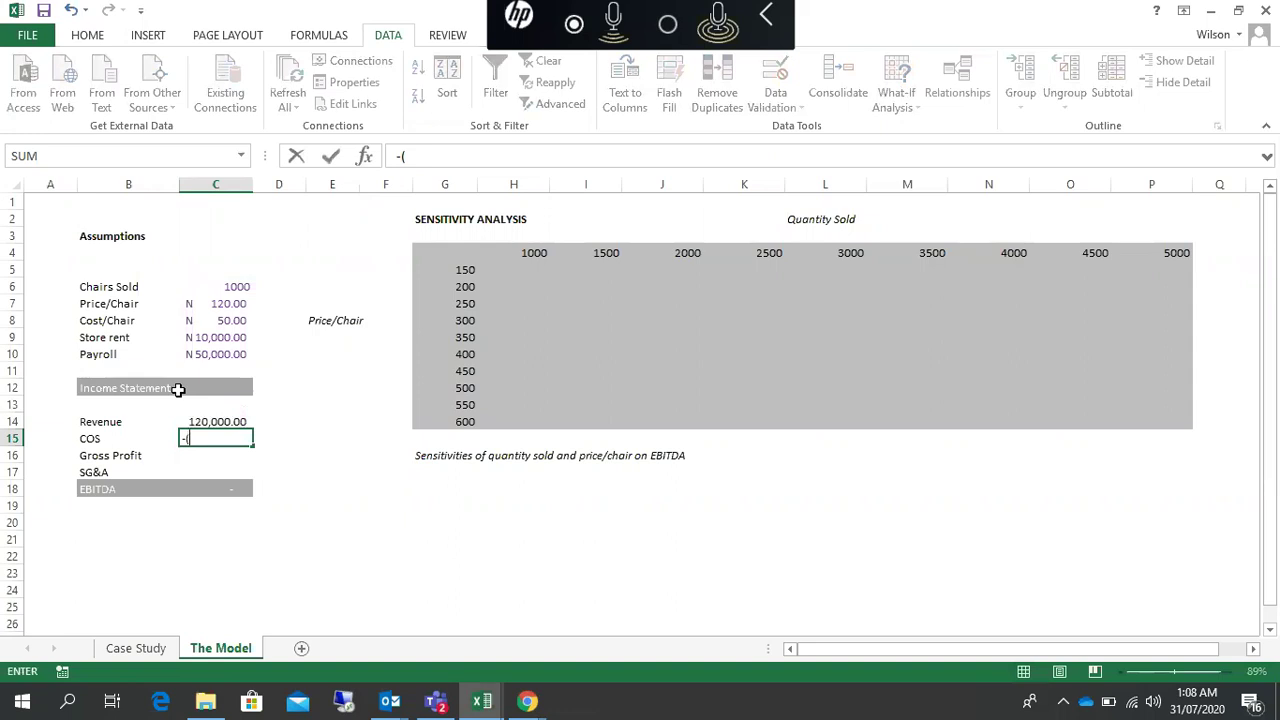
pyautogui.write('(')
pyautogui.click(221, 284)
pyautogui.write('*')
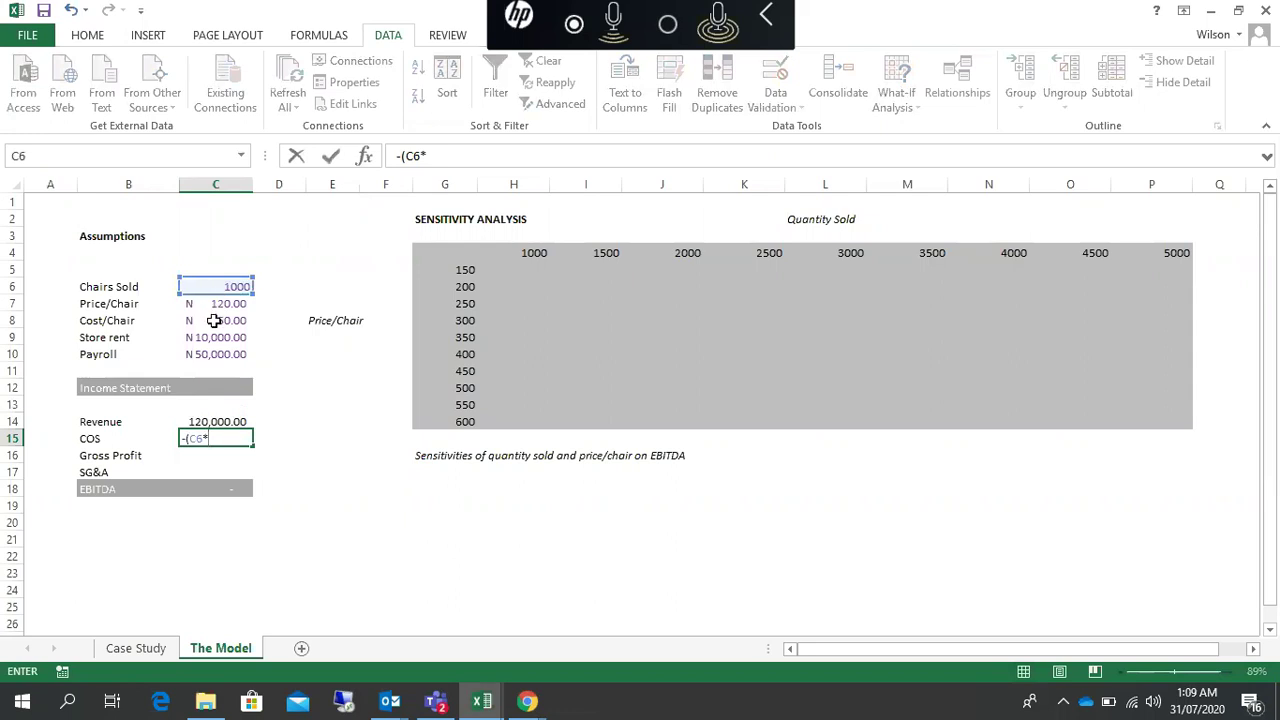
pyautogui.click(215, 320)
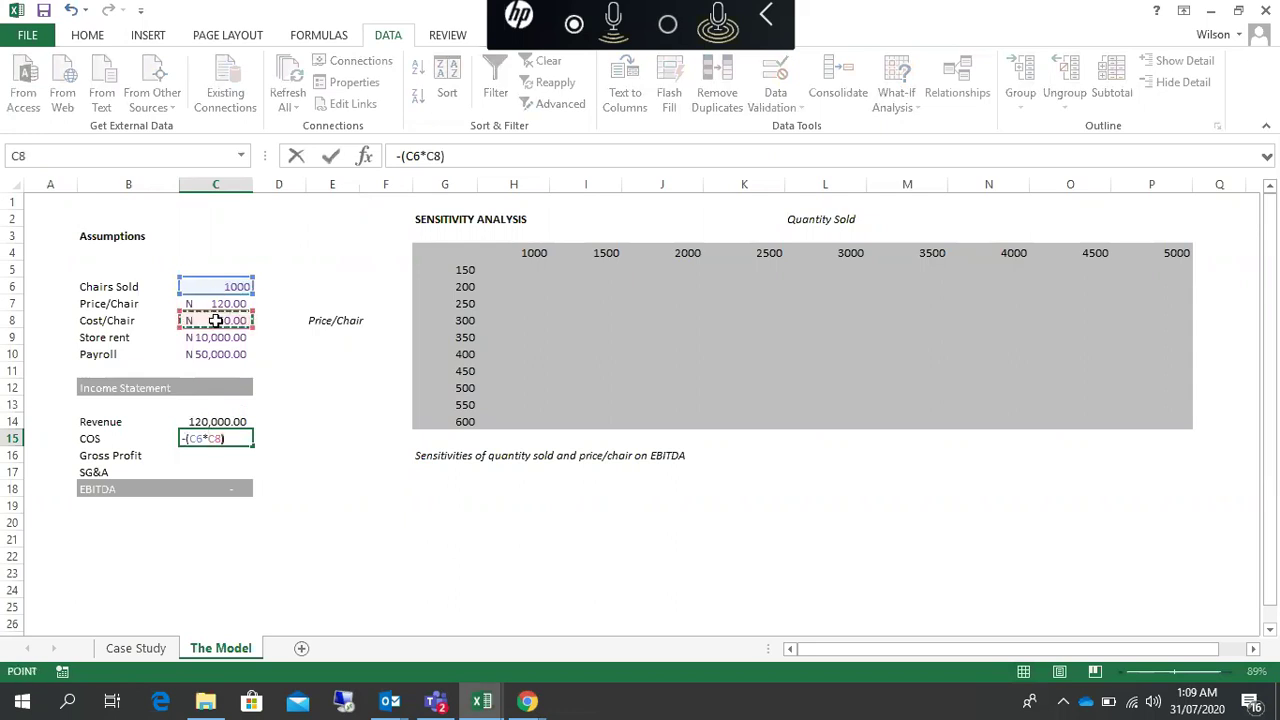
pyautogui.press('Return')
pyautogui.write('=')
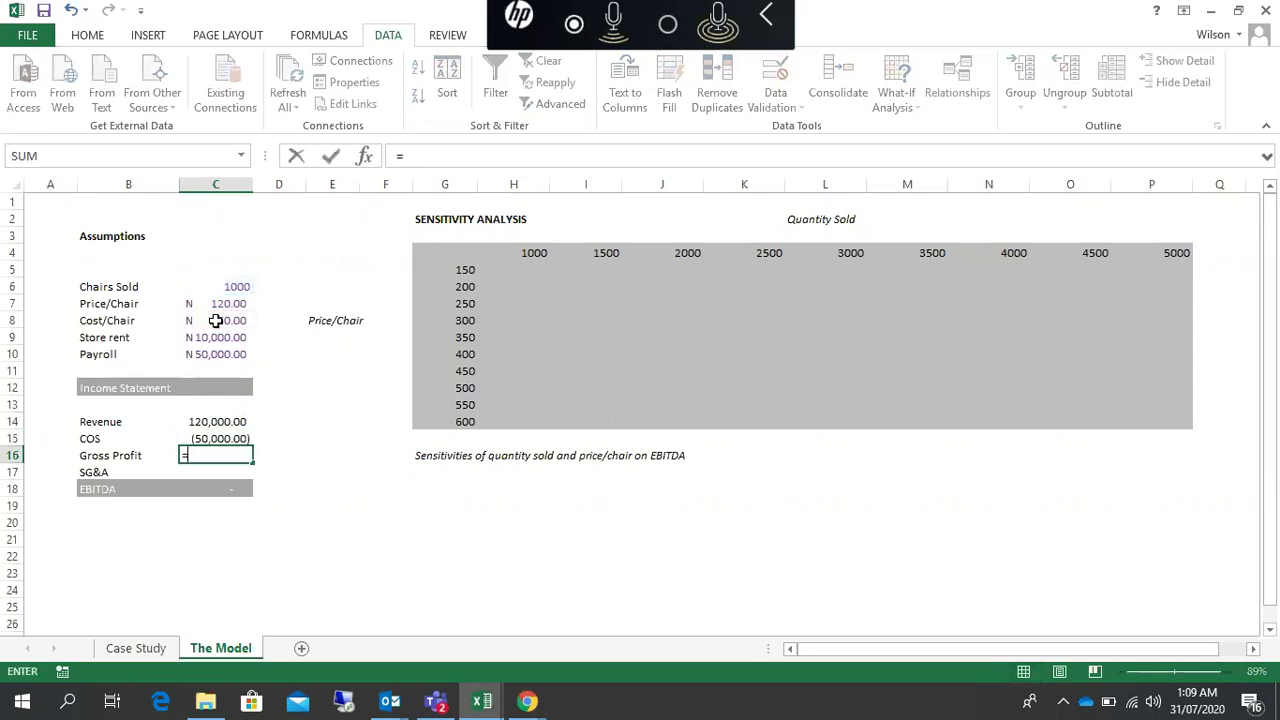
pyautogui.click(232, 421)
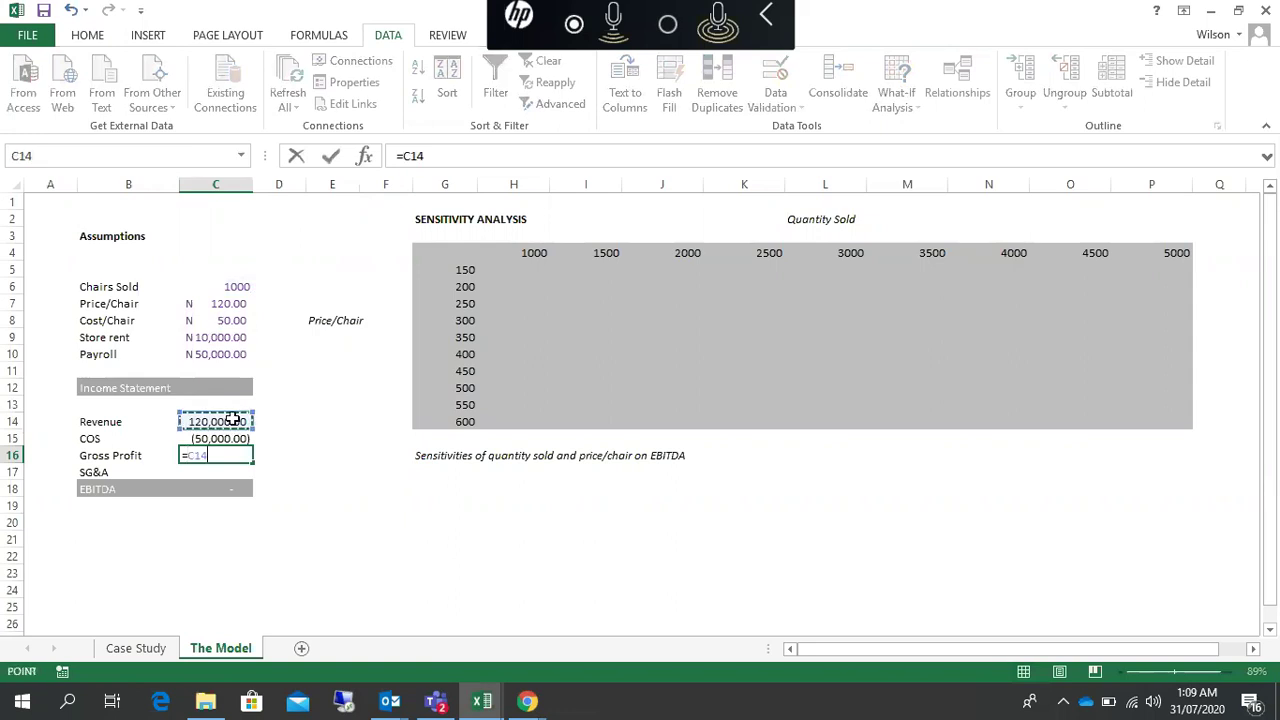
pyautogui.write('+')
pyautogui.click(225, 438)
pyautogui.press('Return')
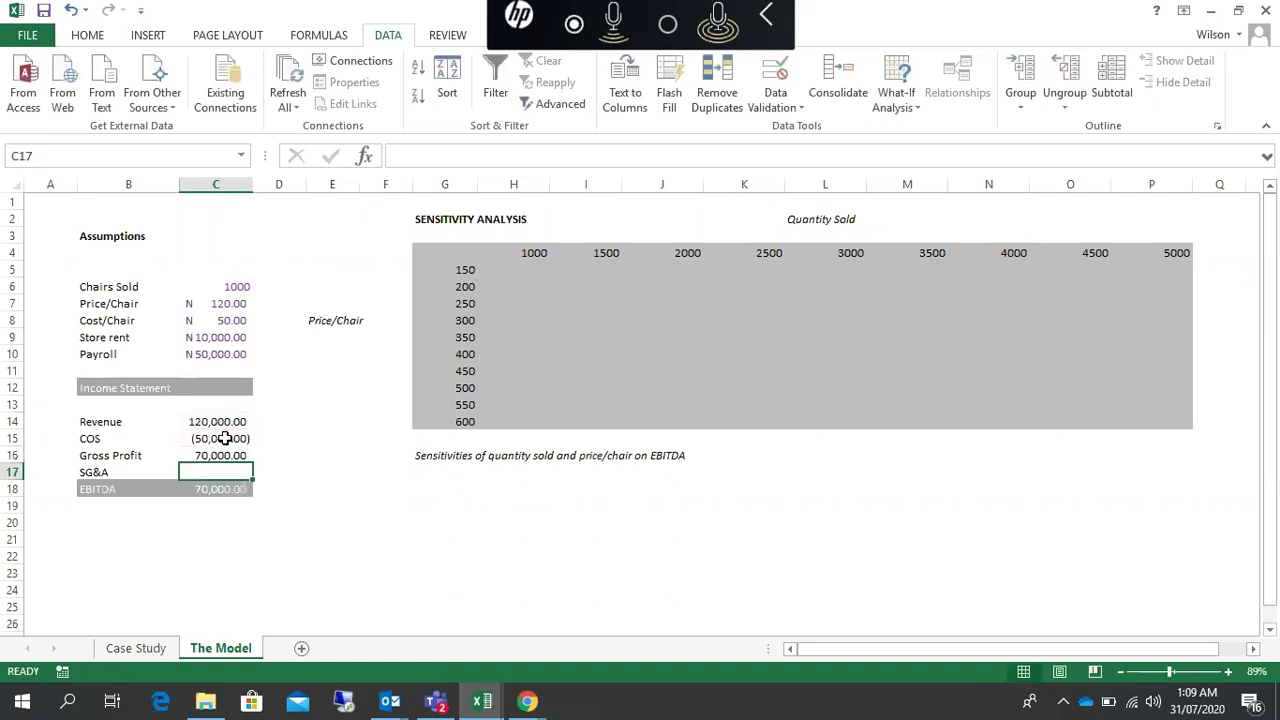
# Enter SG&A in C17 as =-(C9+C10), giving (60,000.00) and EBITDA 10,000.00.
pyautogui.write('-')
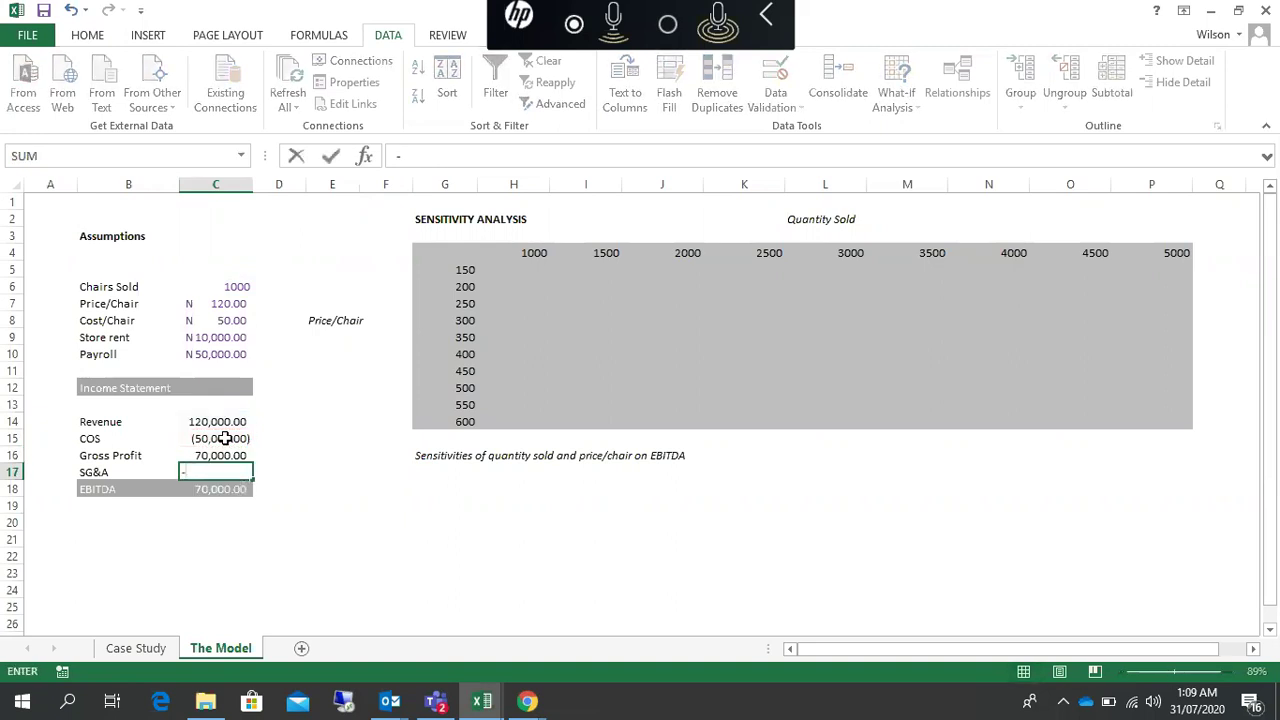
pyautogui.write('(')
pyautogui.click(218, 336)
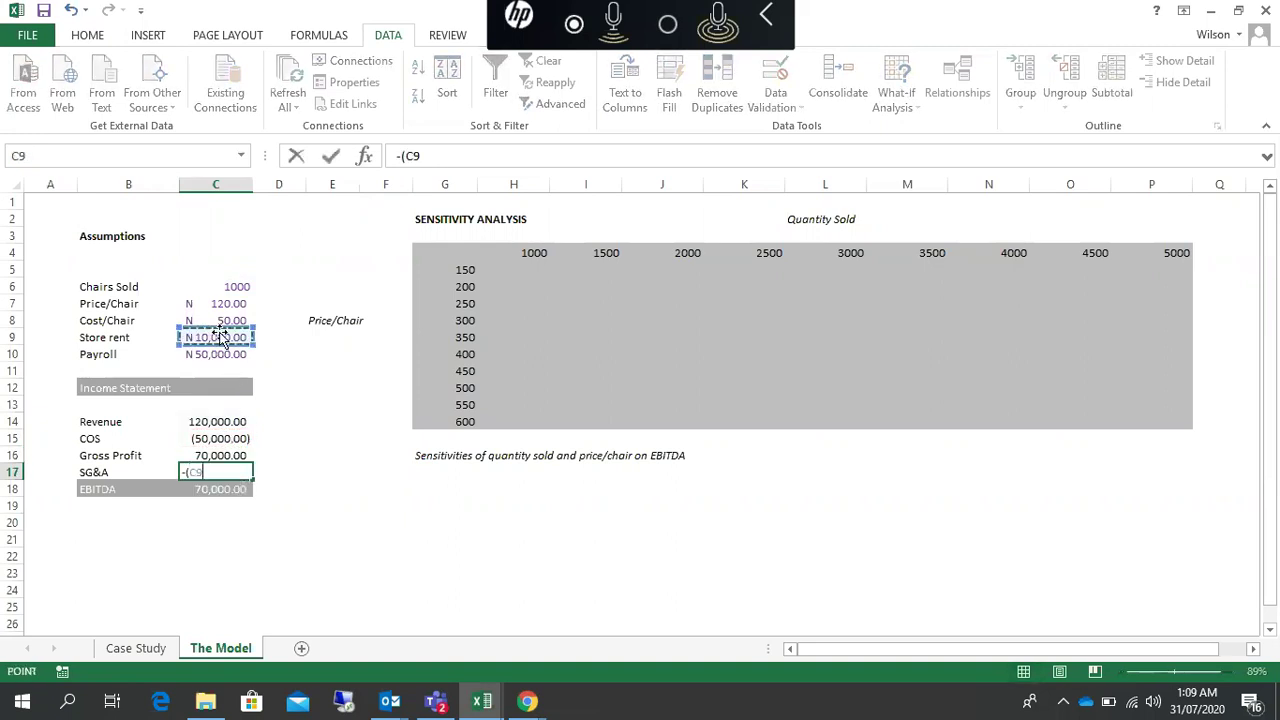
pyautogui.write('+')
pyautogui.click(214, 355)
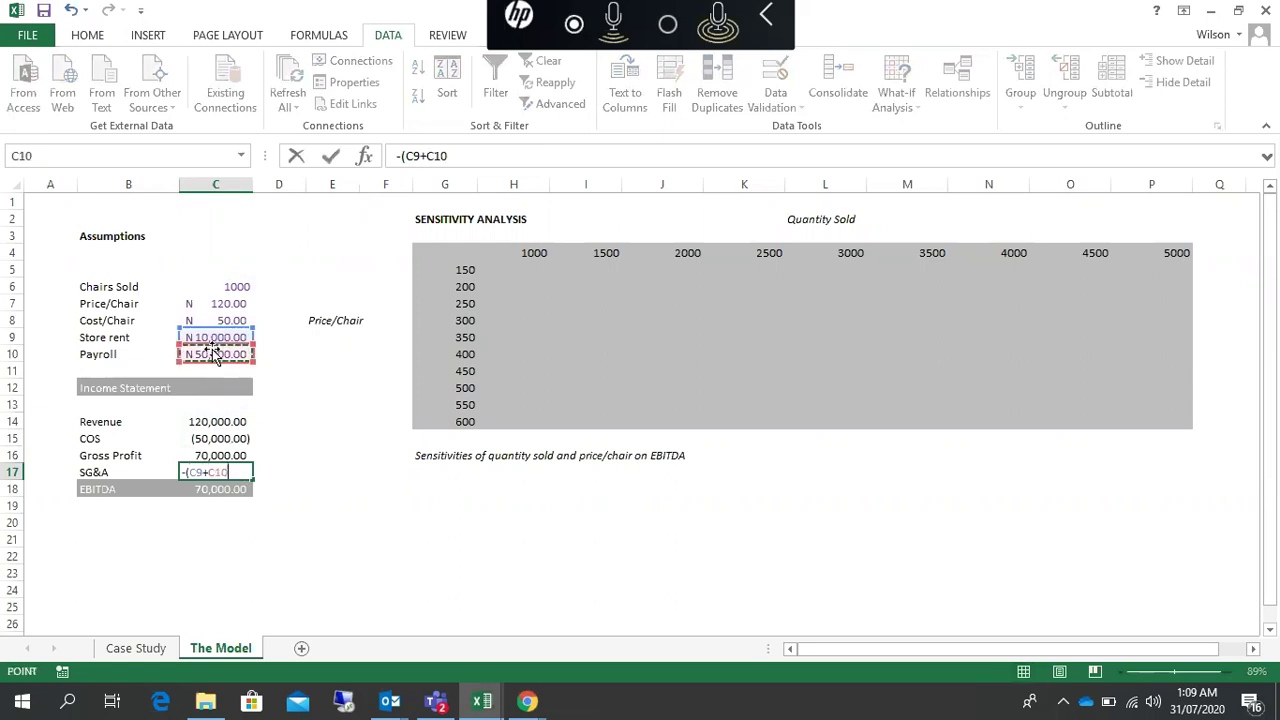
pyautogui.write(')')
pyautogui.press('Return')
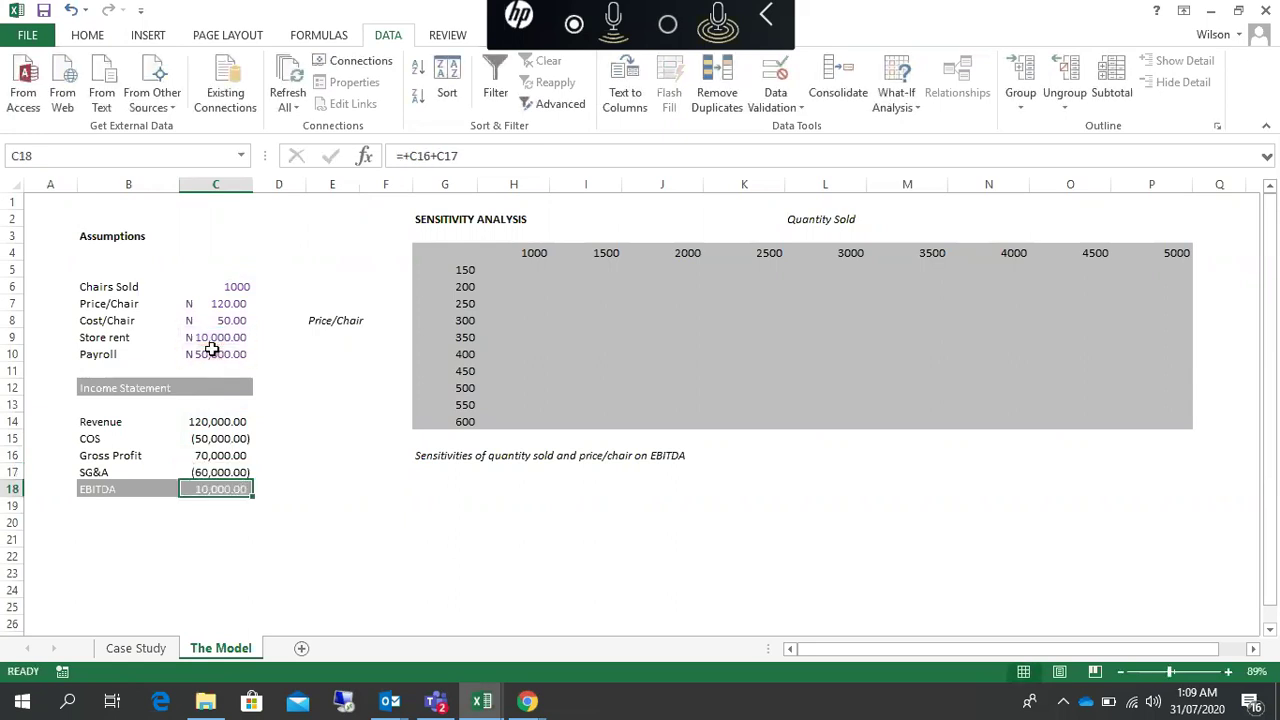
pyautogui.click(324, 424)
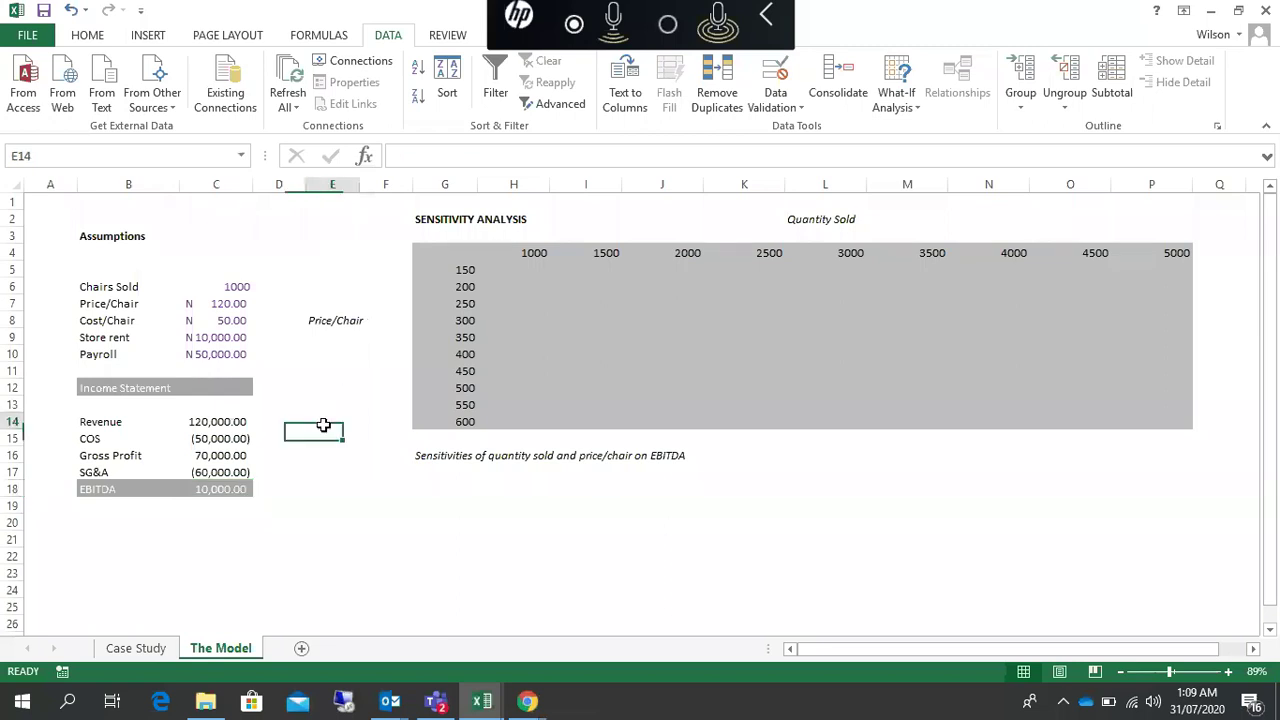
# Set Price/Chair in C7 to 150 from the case study, raising EBITDA to 40,000.
pyautogui.click(202, 489)
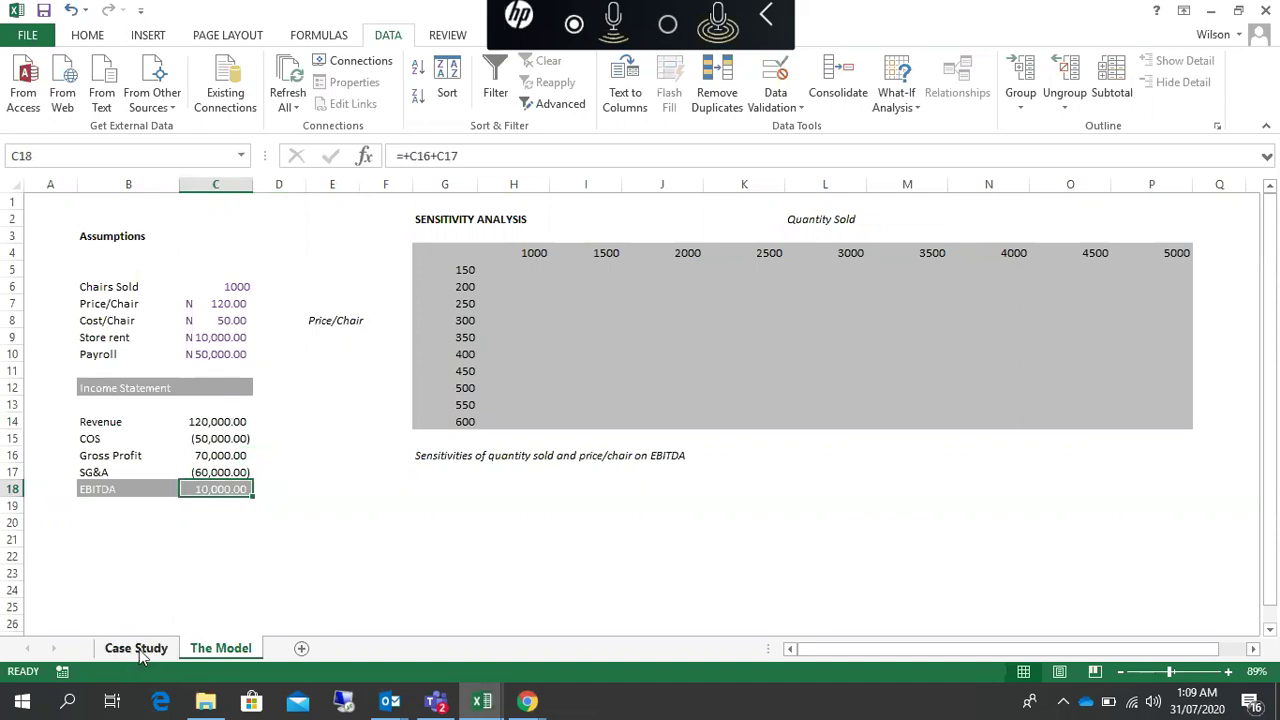
pyautogui.click(139, 649)
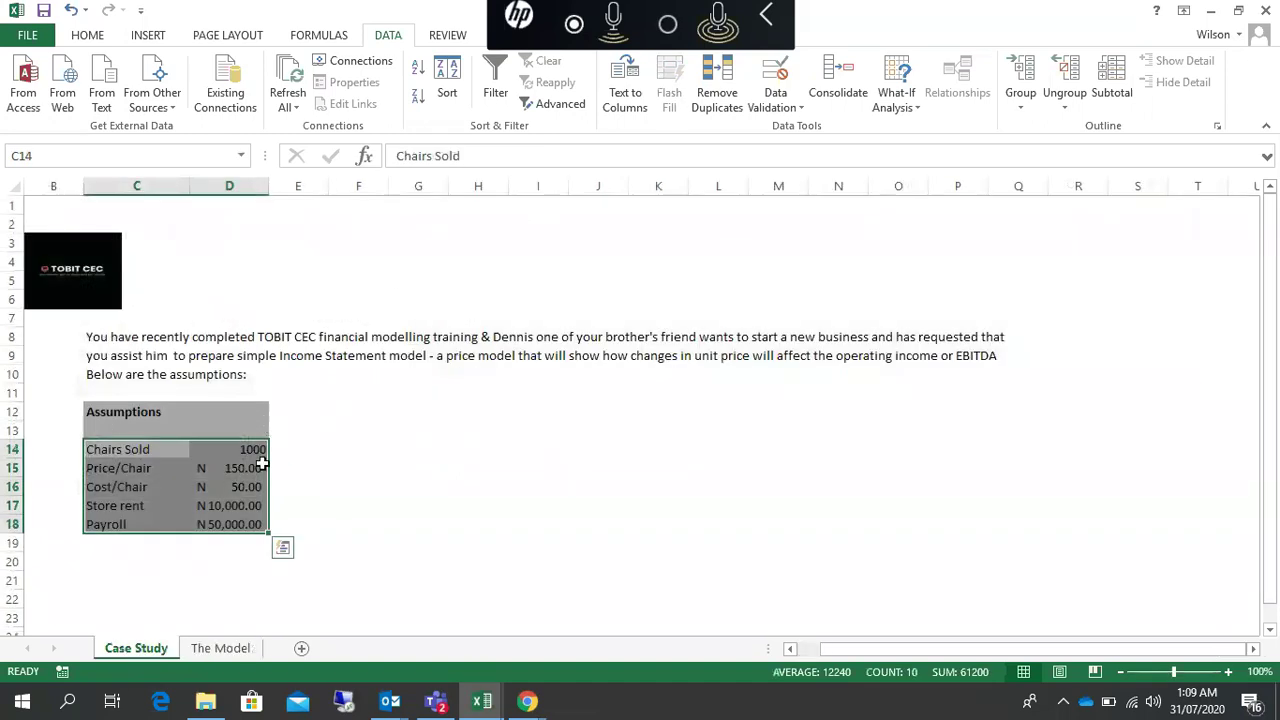
pyautogui.click(245, 466)
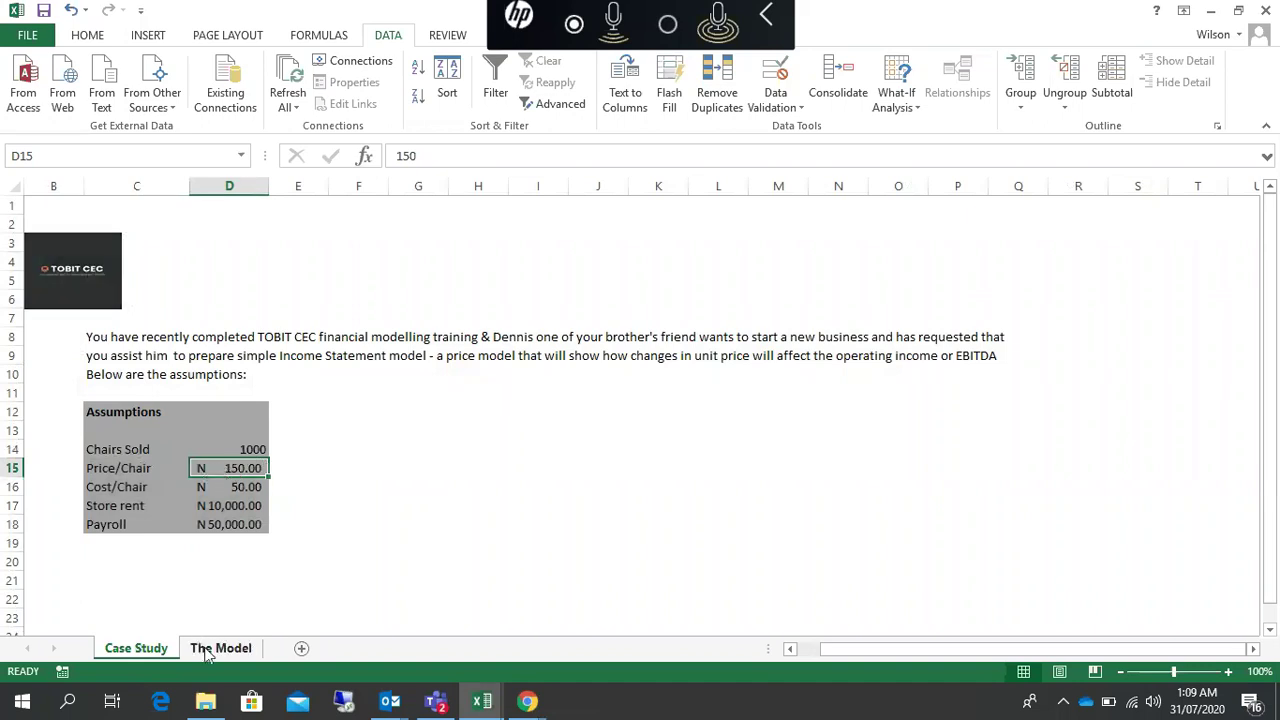
pyautogui.click(205, 650)
pyautogui.click(222, 310)
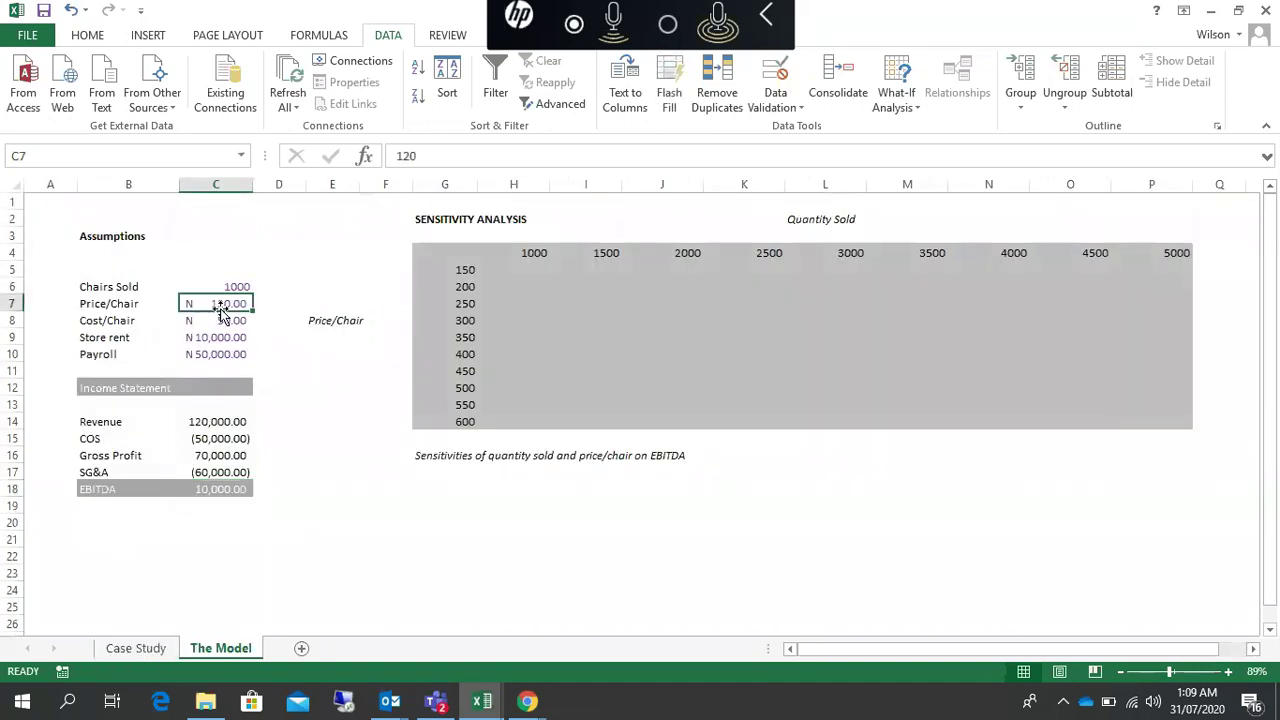
pyautogui.write('1')
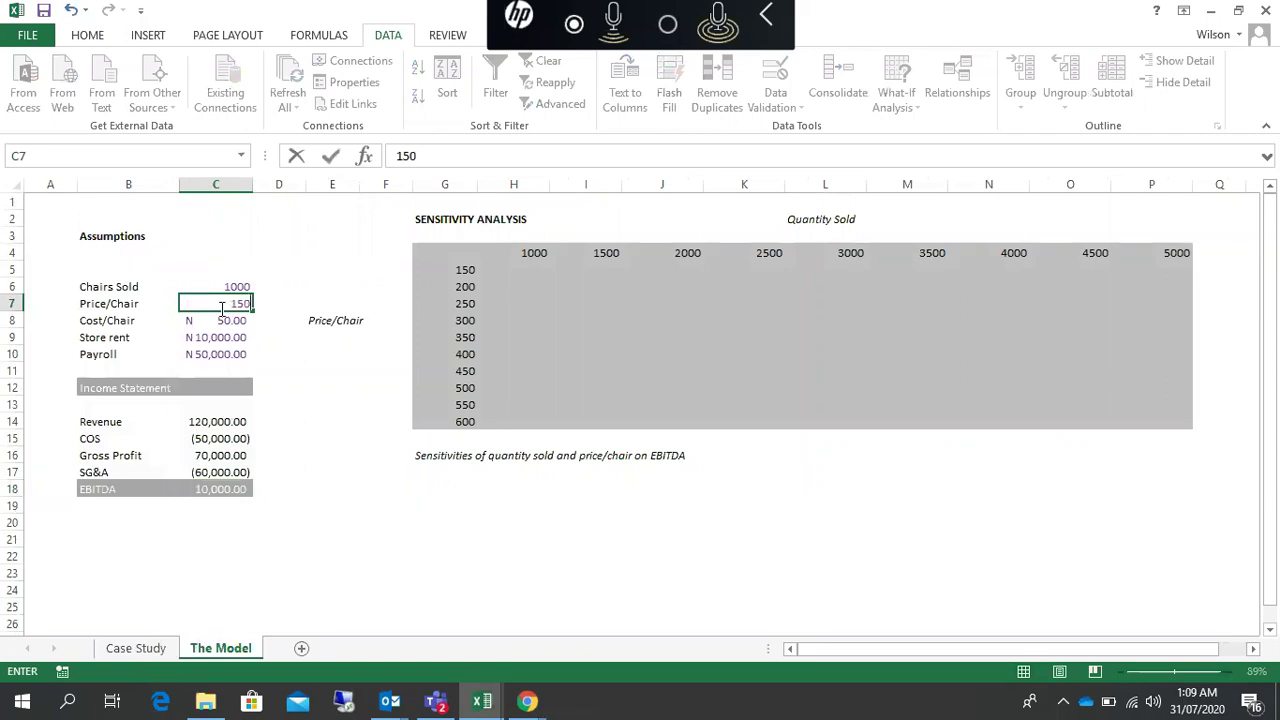
pyautogui.write('50')
pyautogui.press('Return')
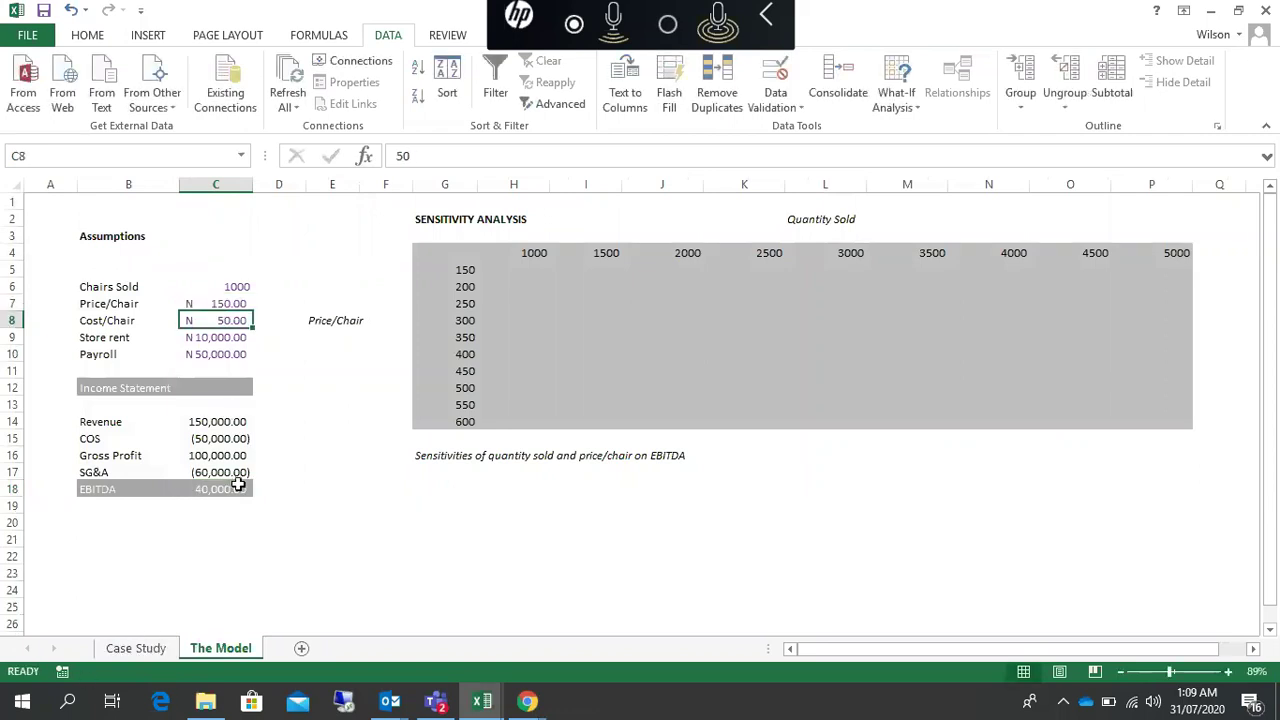
pyautogui.click(234, 489)
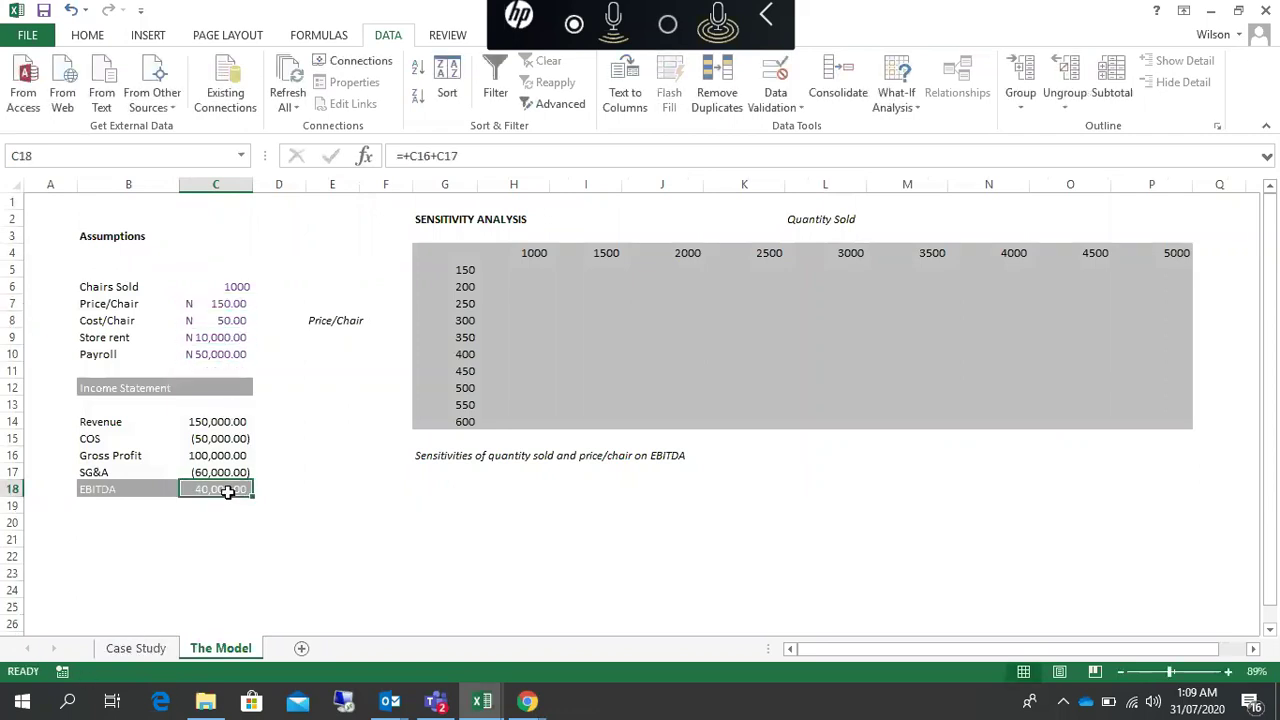
# Link the sensitivity table's corner cell G4 to EBITDA with =C18.
pyautogui.click(226, 594)
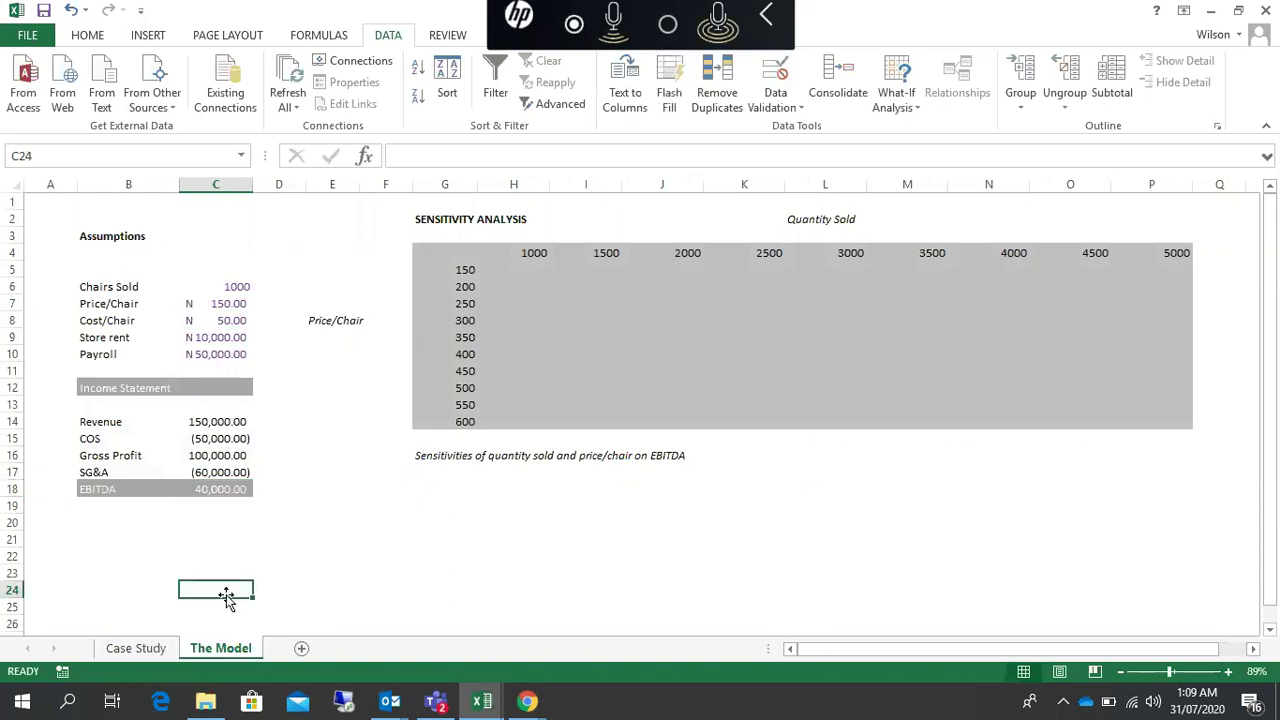
pyautogui.click(471, 268)
pyautogui.click(474, 252)
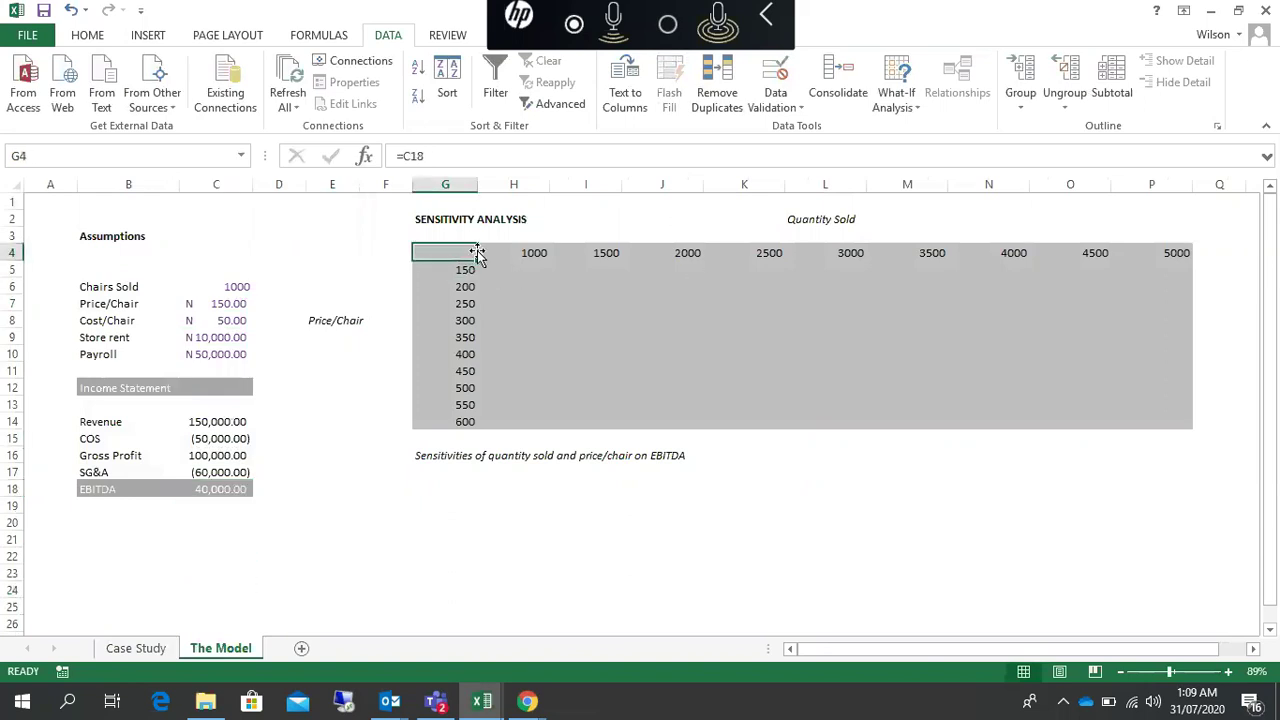
pyautogui.write('=')
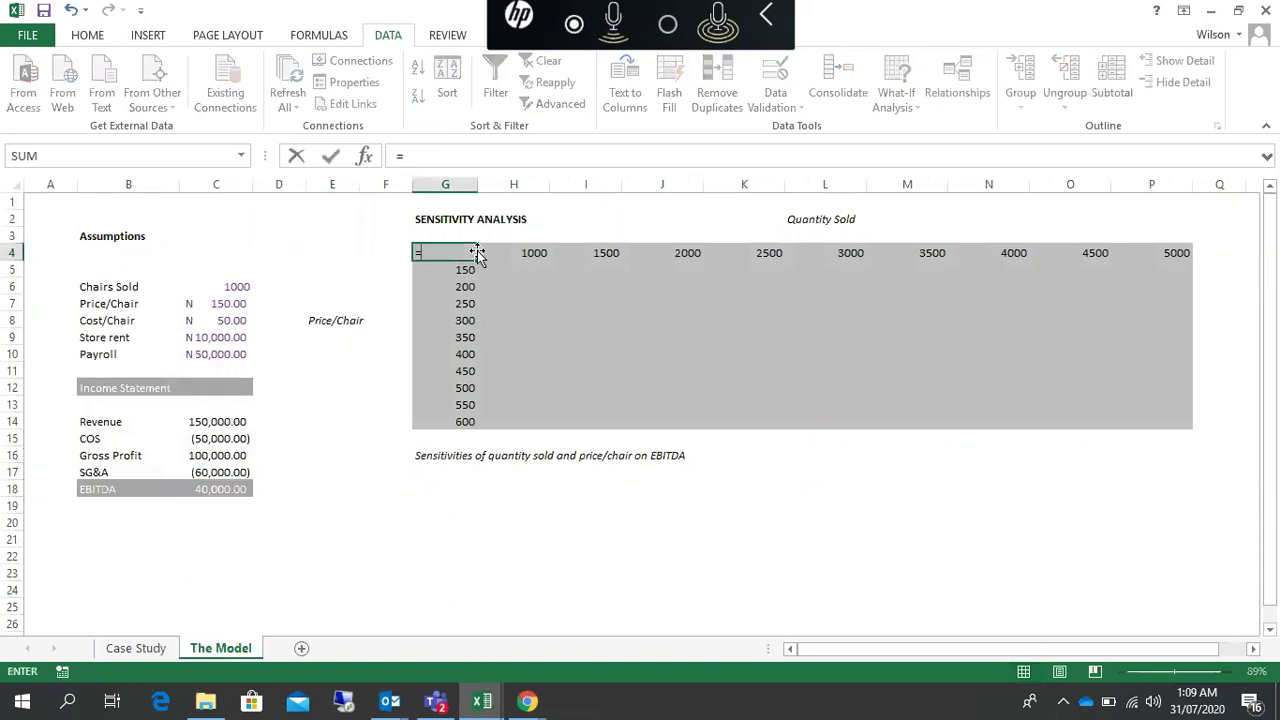
pyautogui.click(212, 490)
pyautogui.press('Return')
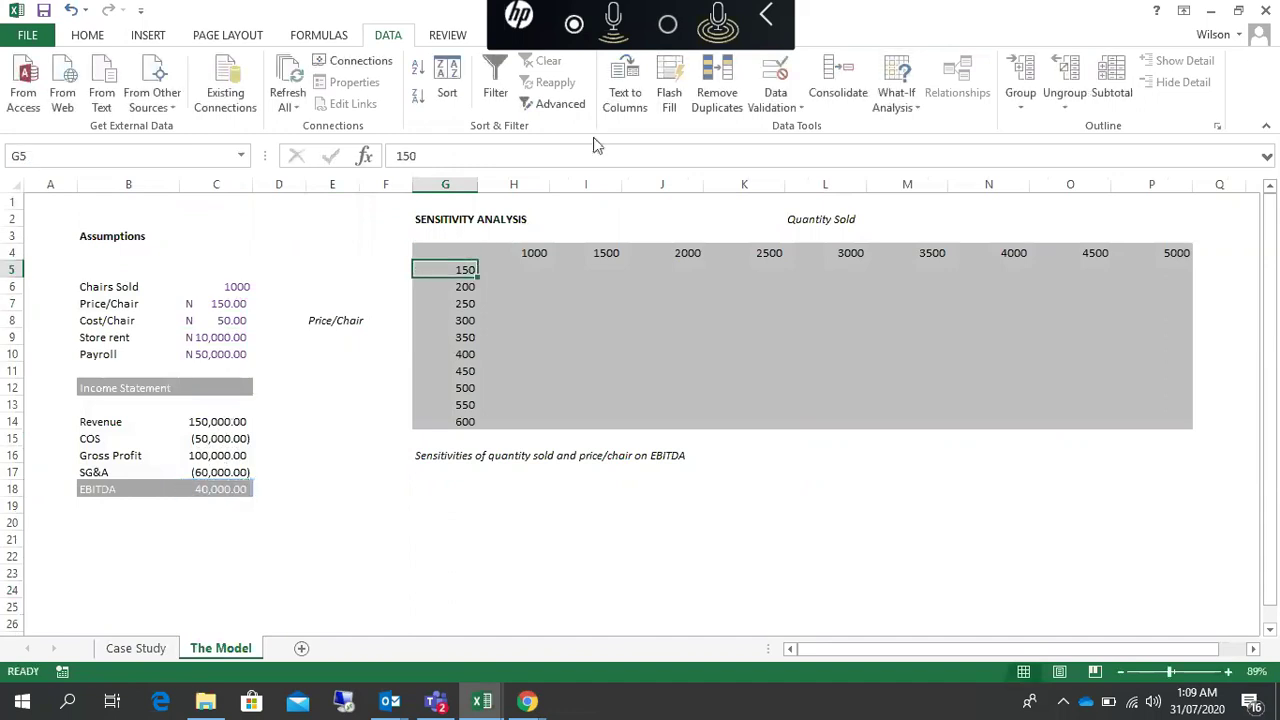
pyautogui.click(448, 240)
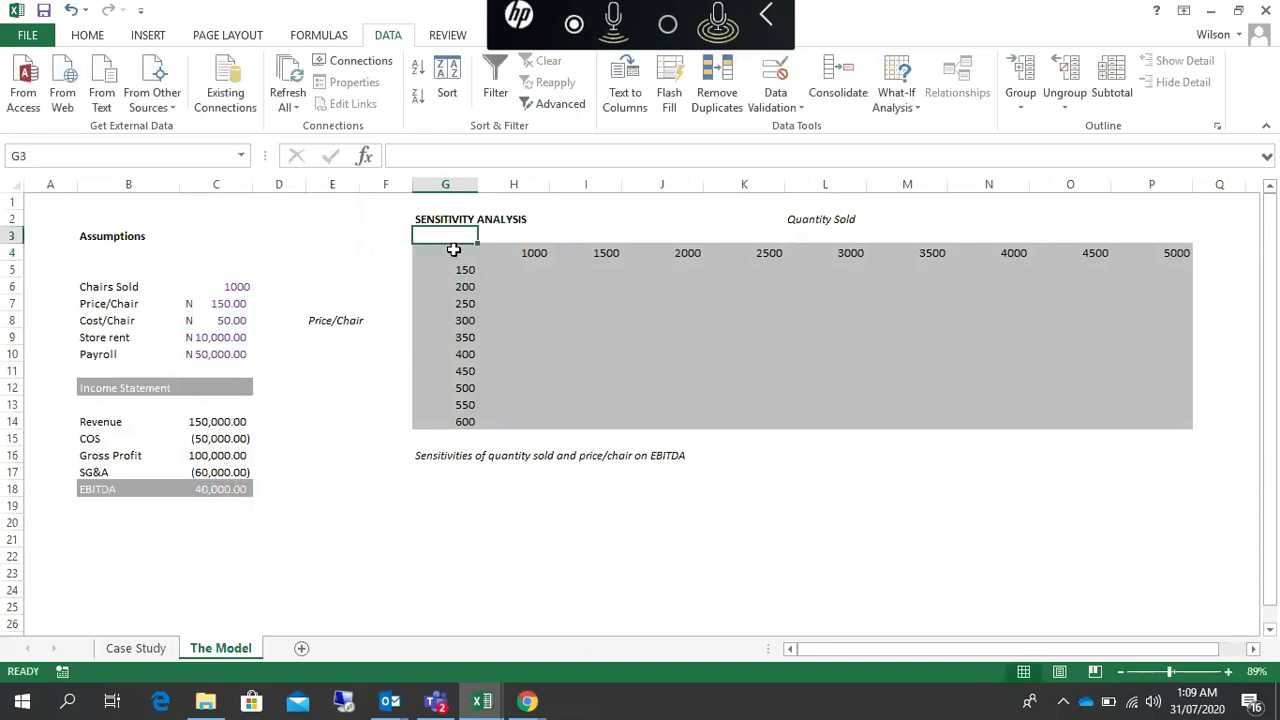
pyautogui.doubleClick(453, 251)
pyautogui.press('Escape')
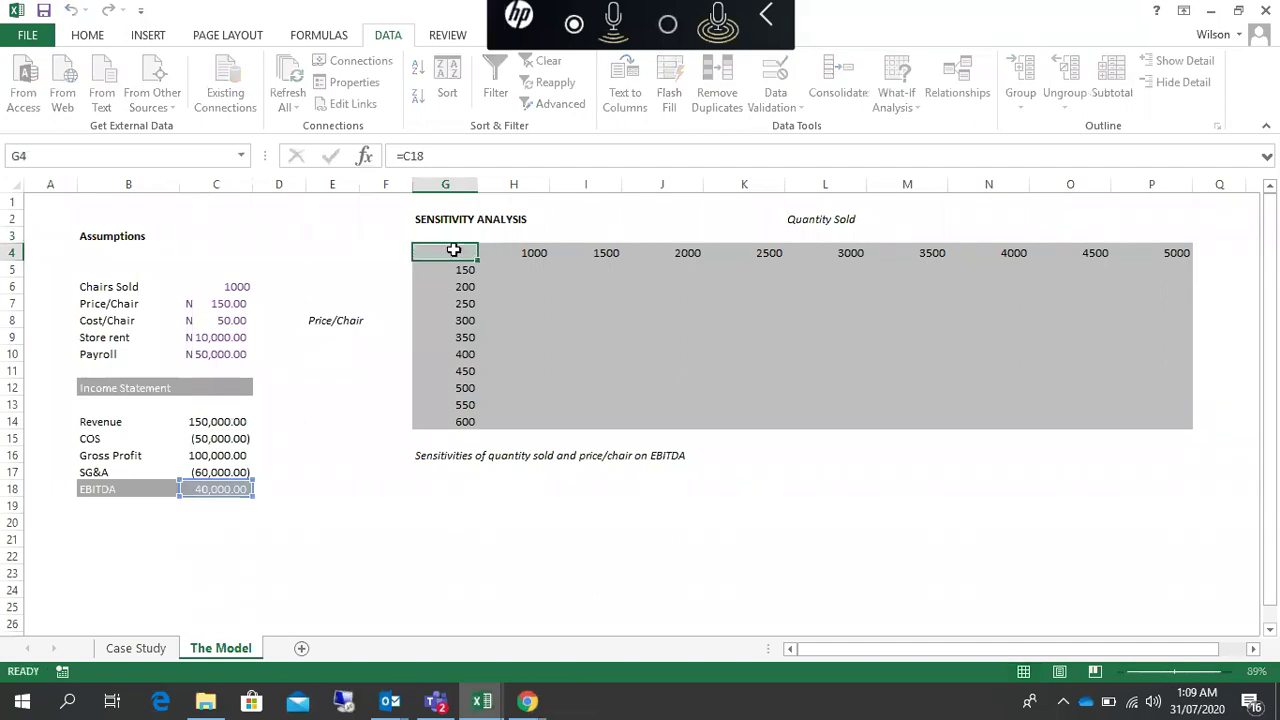
# Remove the ;; custom number format hiding G4's value.
pyautogui.rightClick(453, 251)
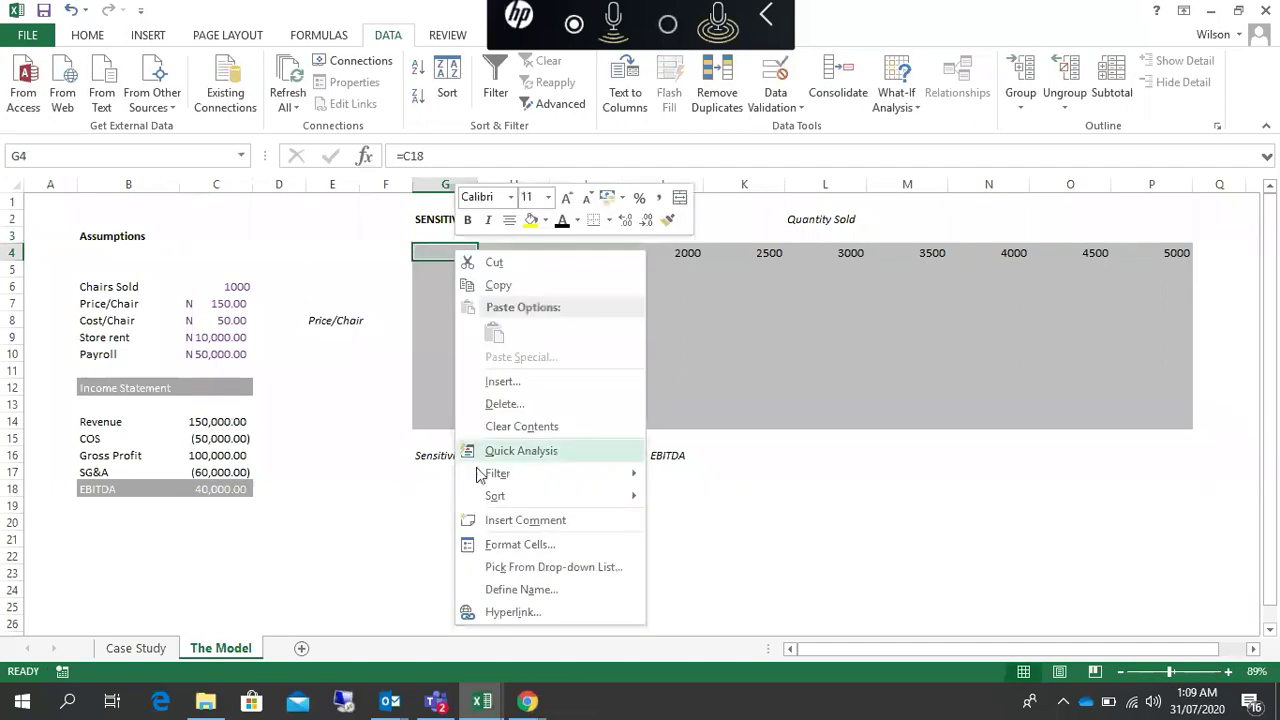
pyautogui.click(553, 544)
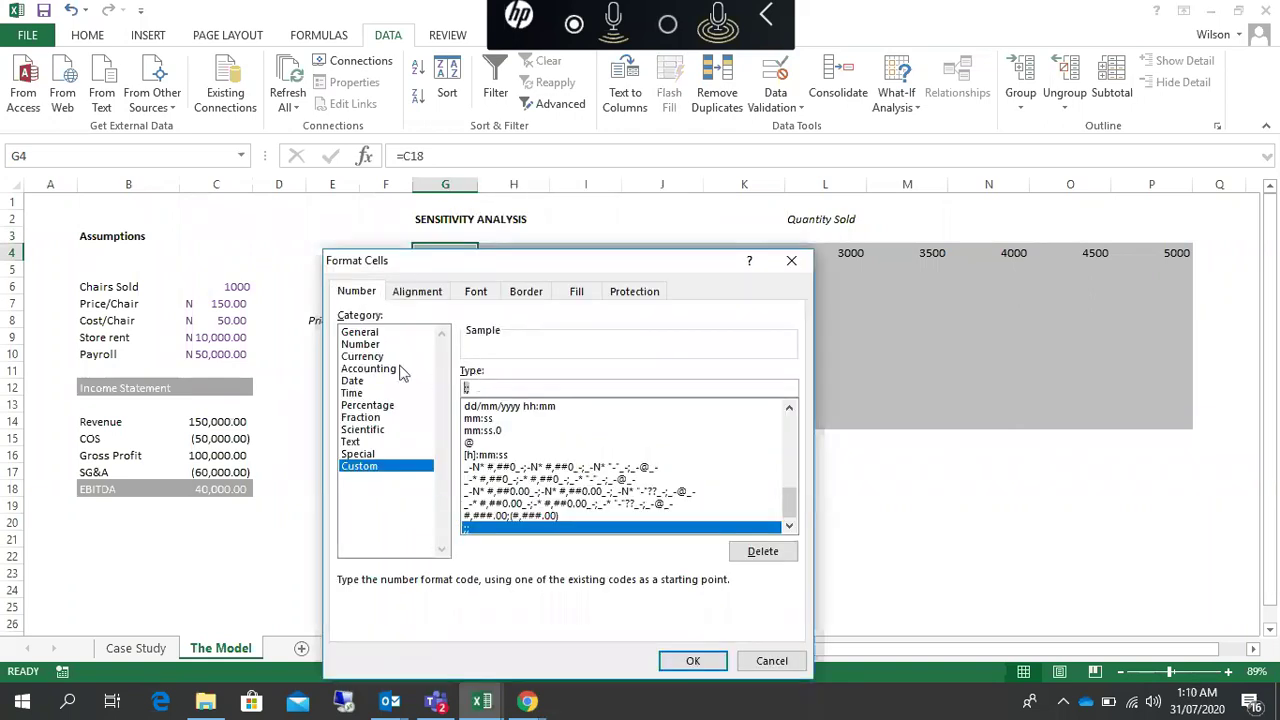
pyautogui.press('BackSpace')
pyautogui.press('Return')
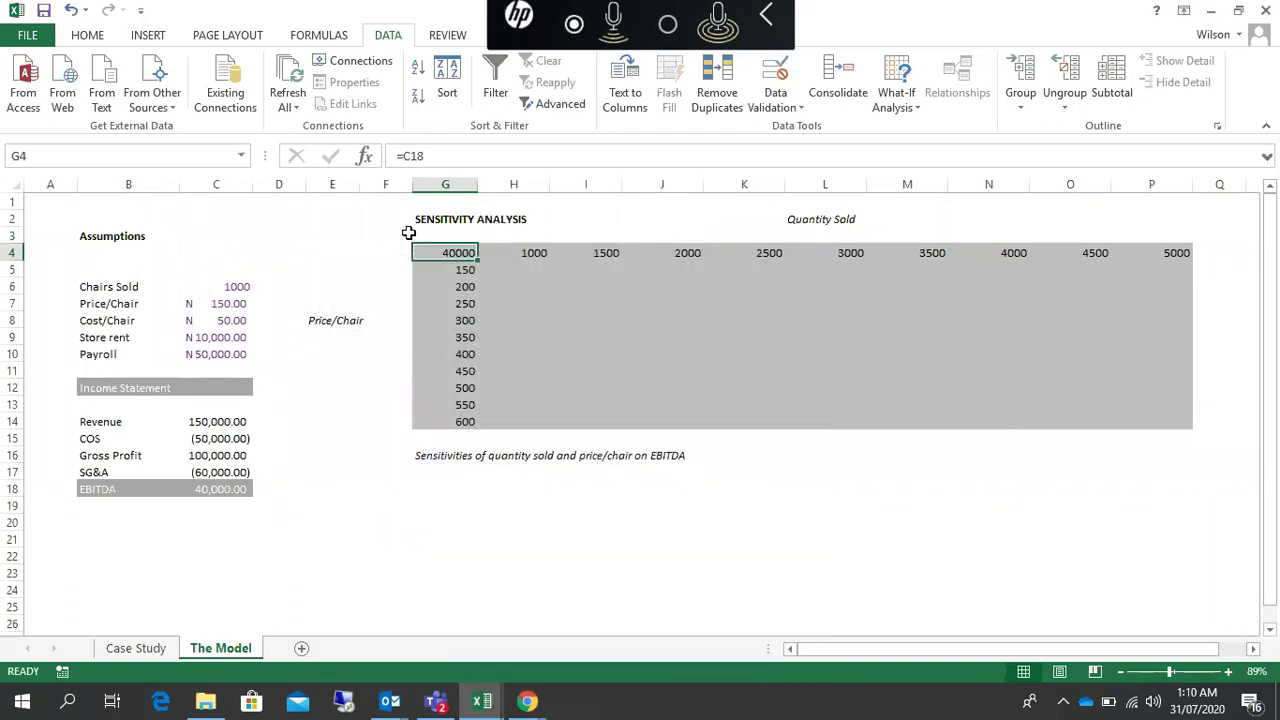
# Apply Comma Style to G4 so it reads 40,000.00, and select the grid G4:P13.
pyautogui.click(89, 37)
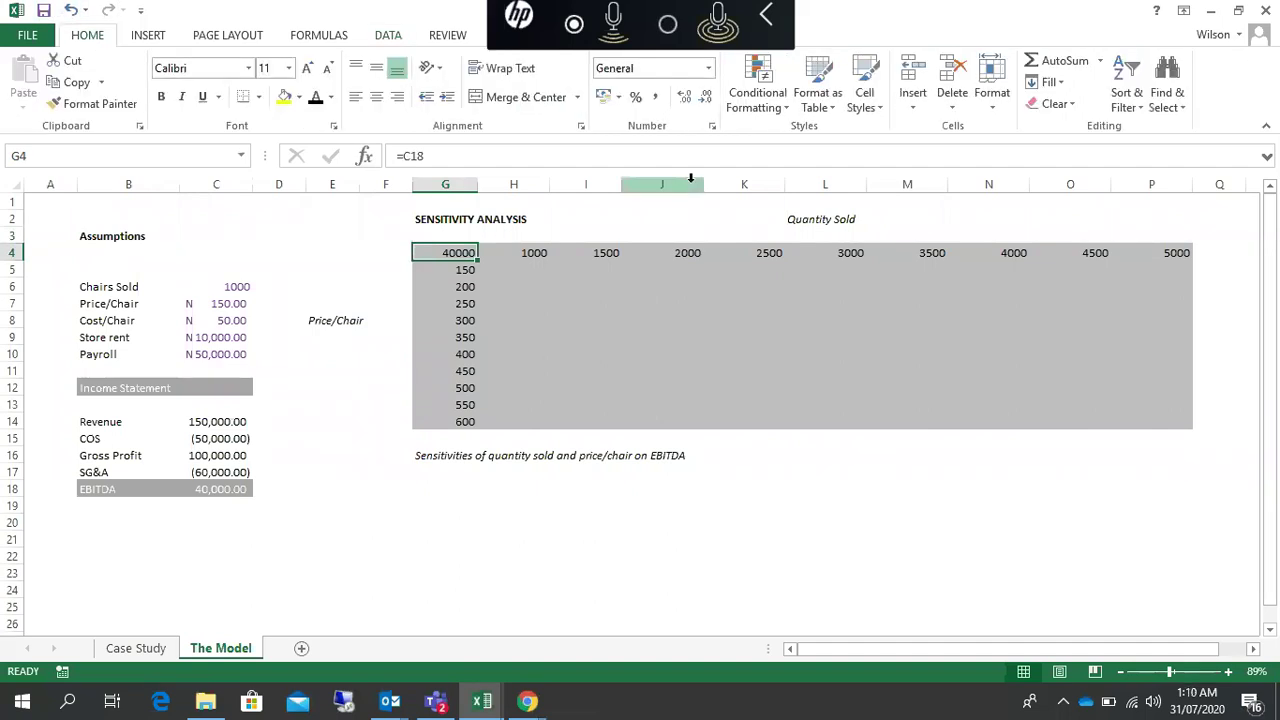
pyautogui.click(655, 97)
pyautogui.click(666, 386)
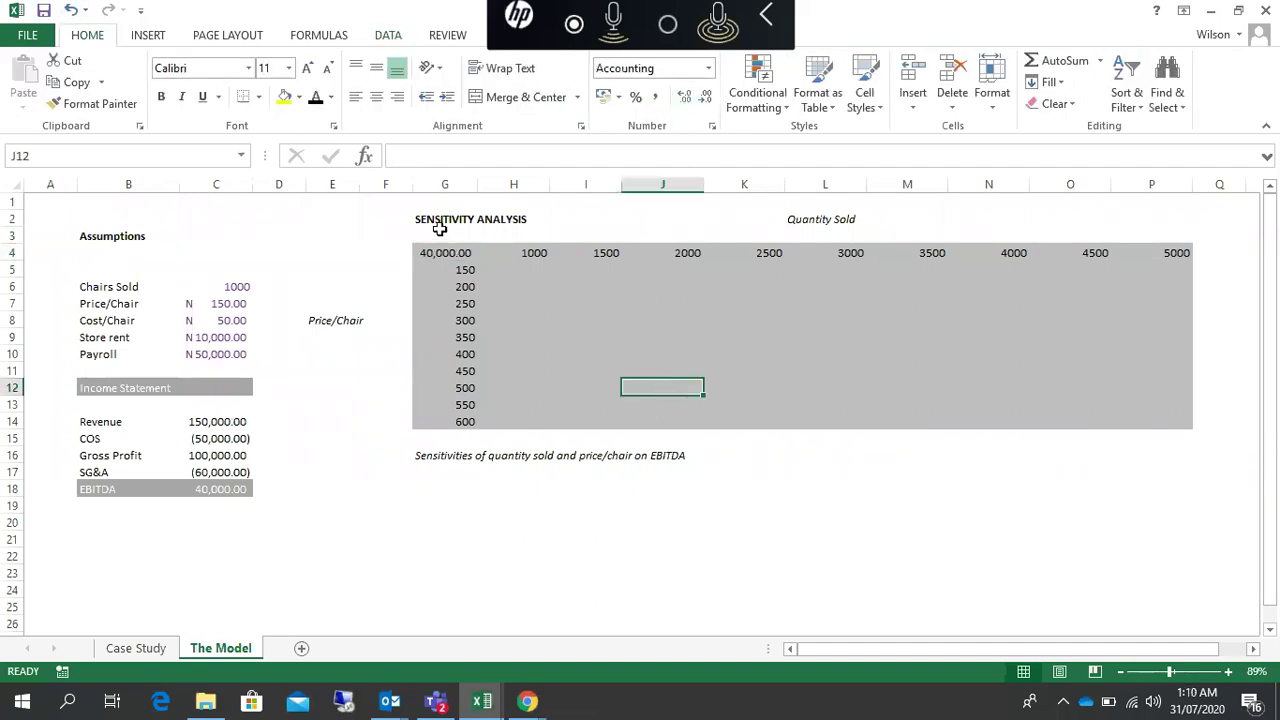
pyautogui.moveTo(443, 253); pyautogui.dragTo(1151, 421)
# Build a two-way Data Table with row input cell $C$6 and column input cell $C$7.
pyautogui.click(768, 12)
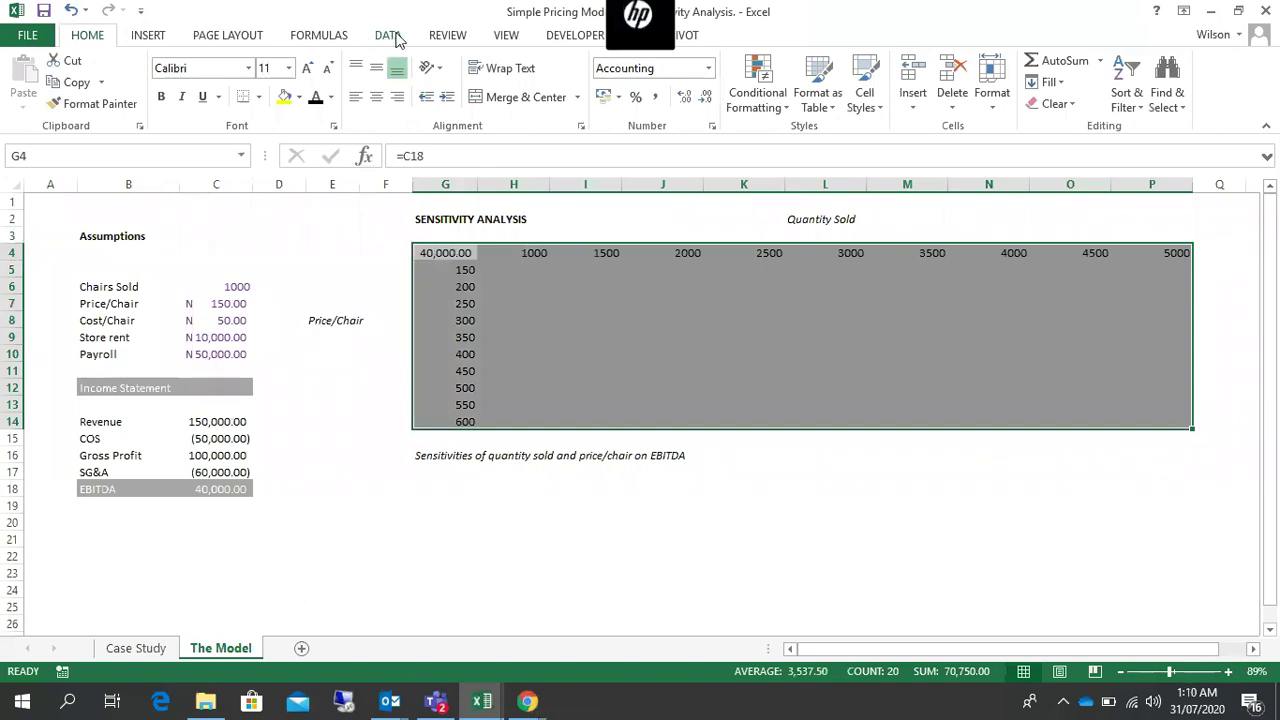
pyautogui.click(392, 36)
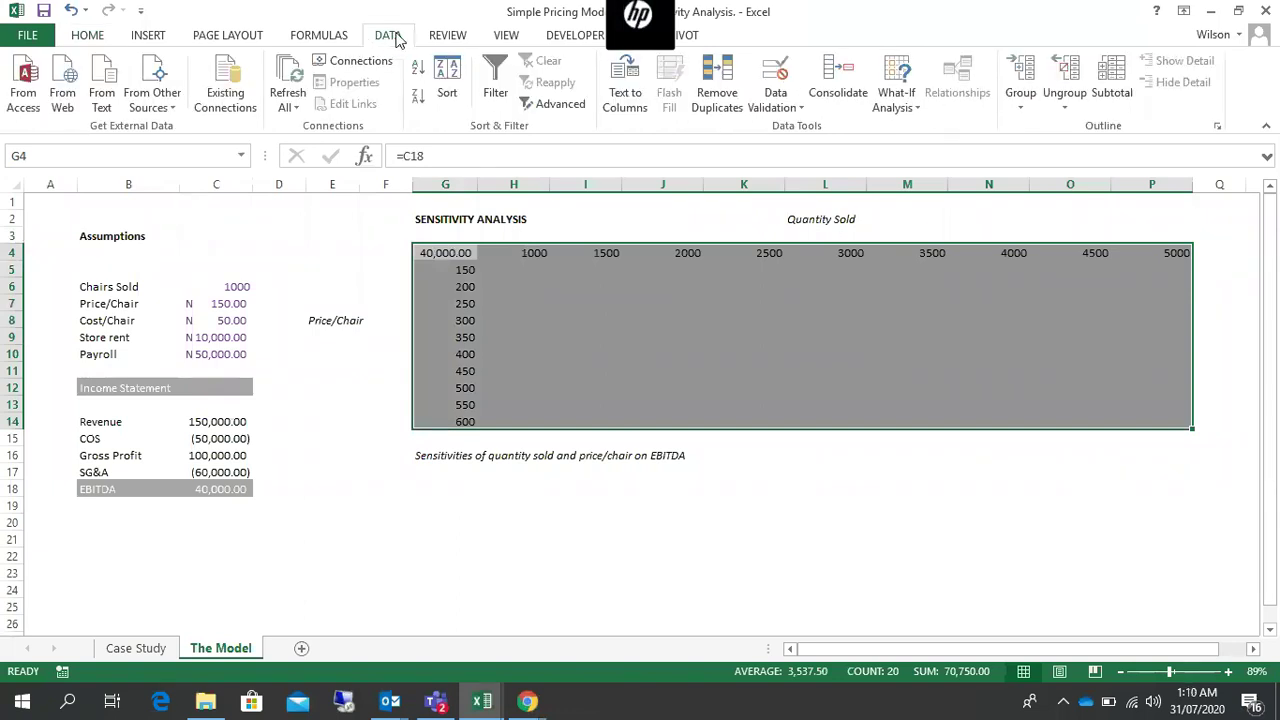
pyautogui.click(920, 108)
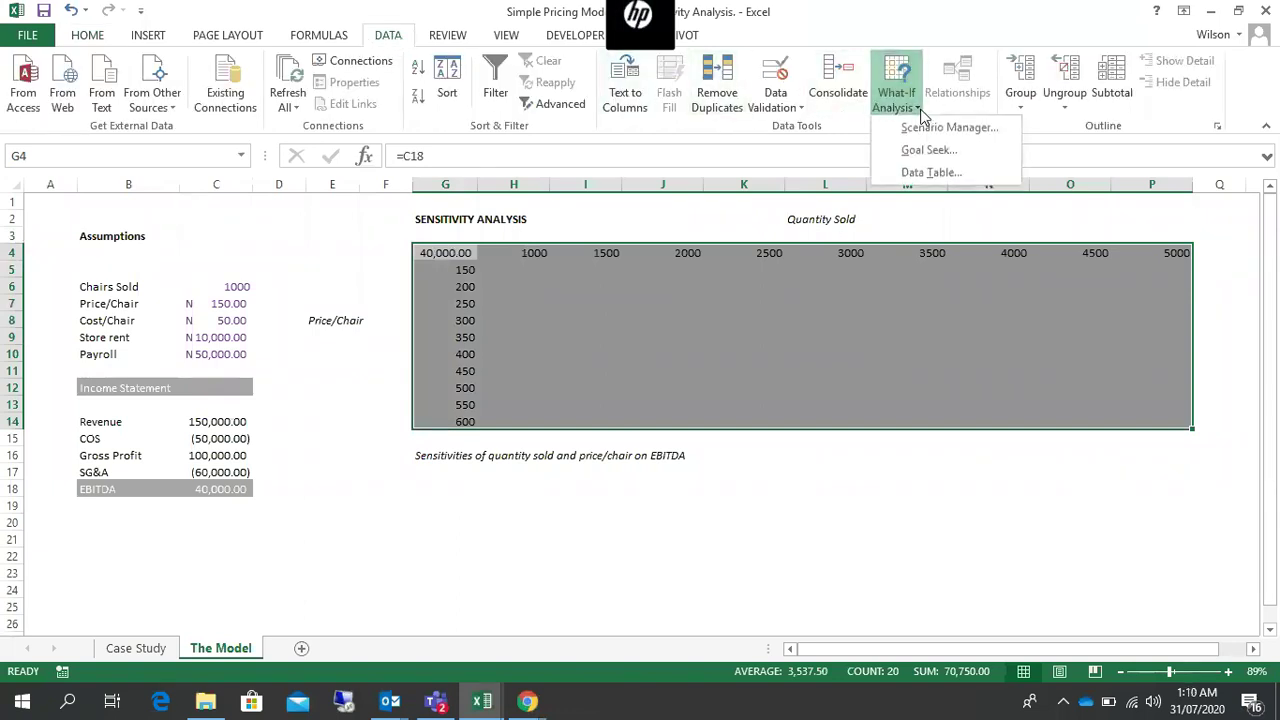
pyautogui.click(962, 172)
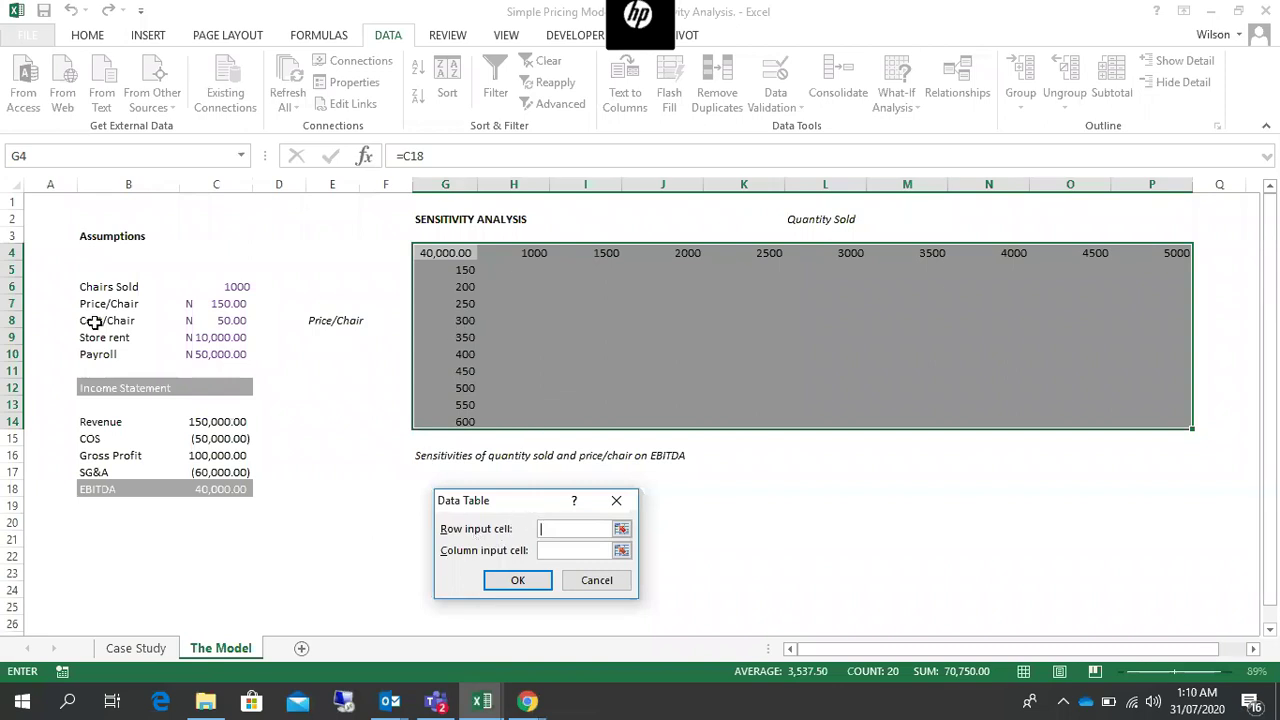
pyautogui.click(214, 289)
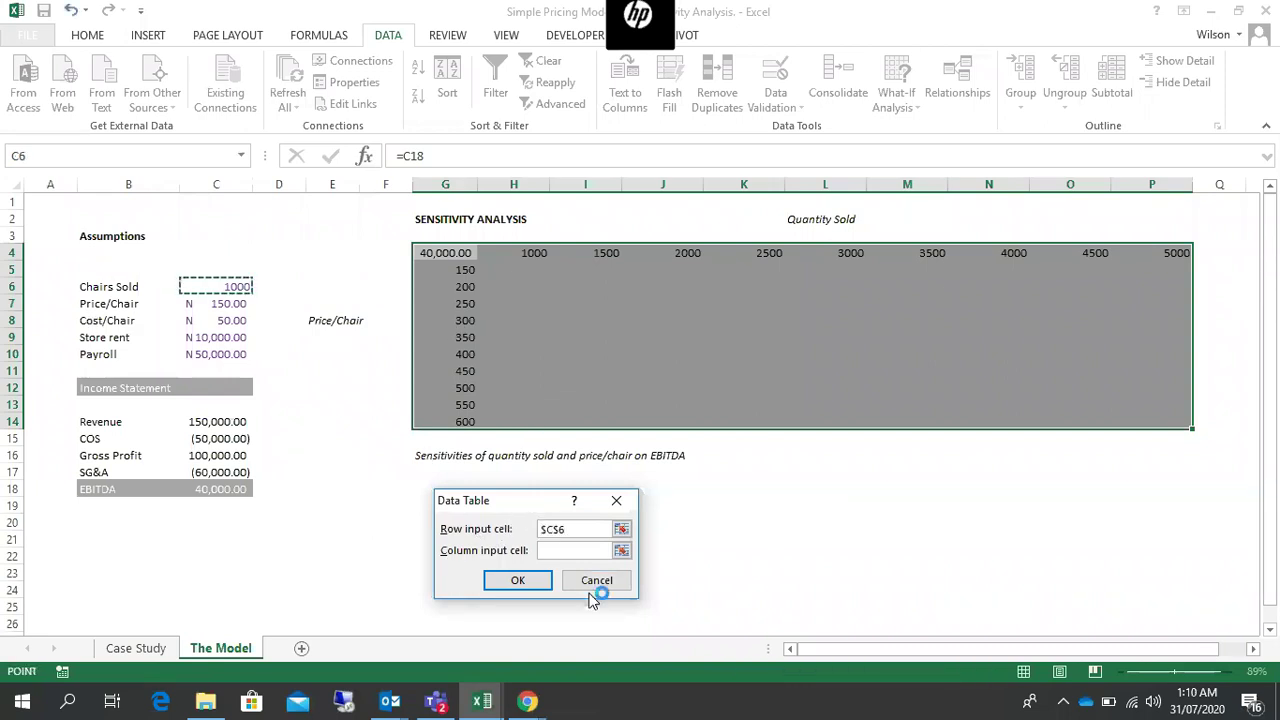
pyautogui.click(574, 551)
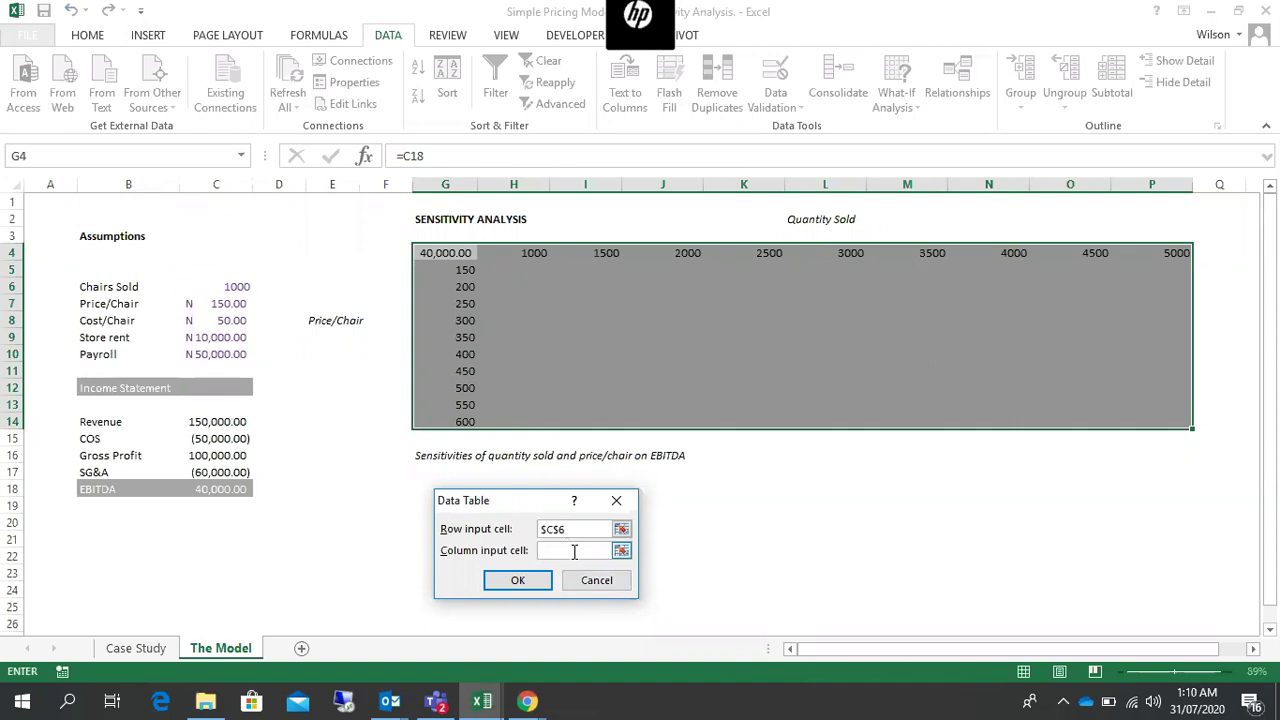
pyautogui.click(210, 304)
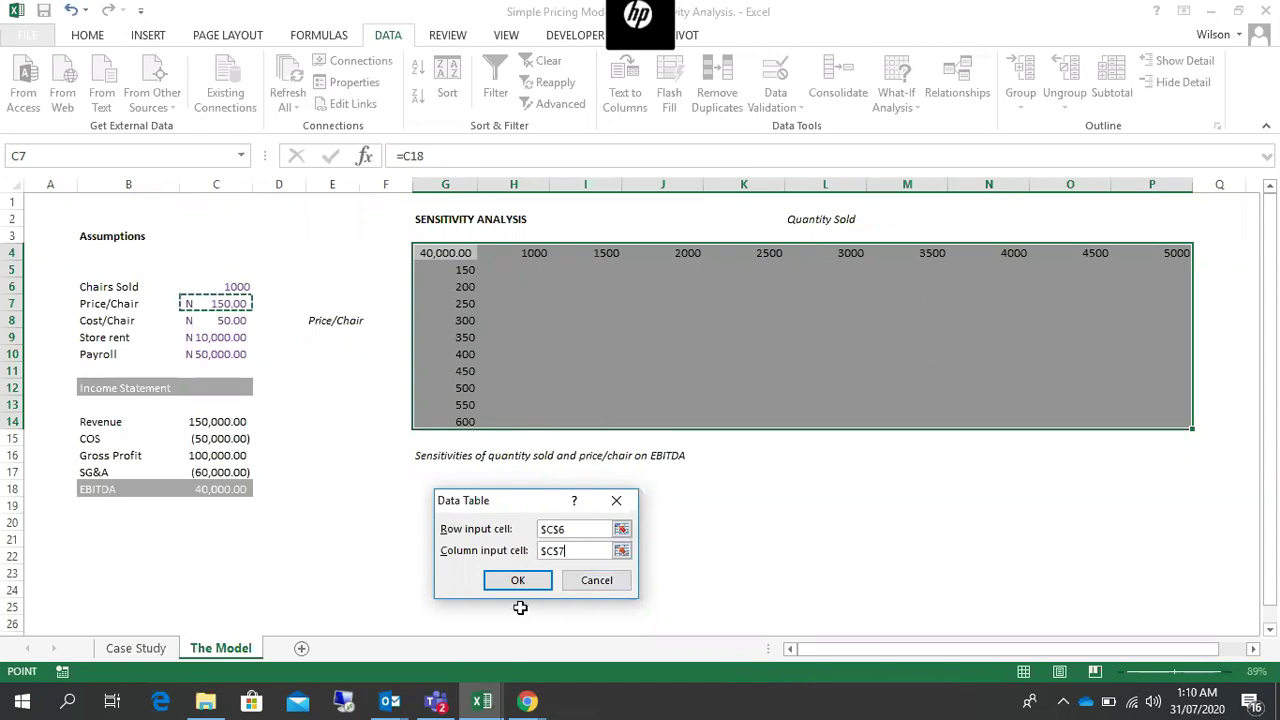
pyautogui.click(512, 582)
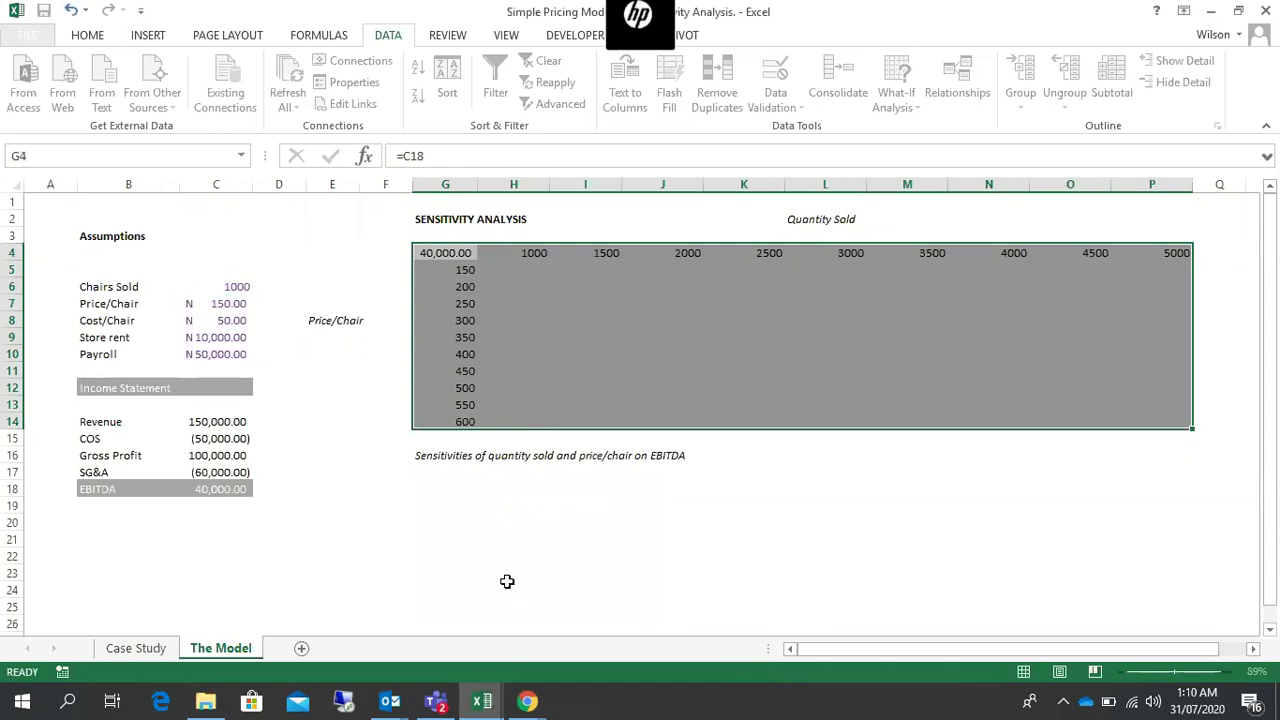
pyautogui.click(508, 588)
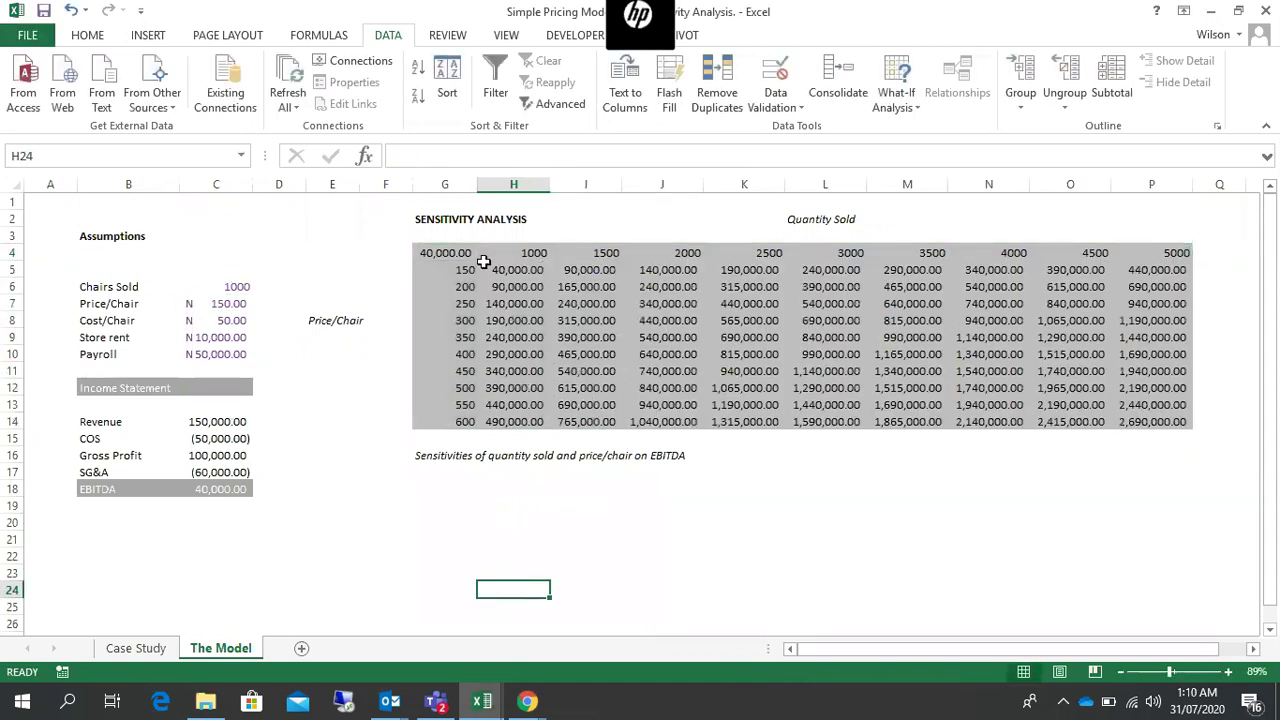
pyautogui.moveTo(486, 262); pyautogui.dragTo(1180, 422)
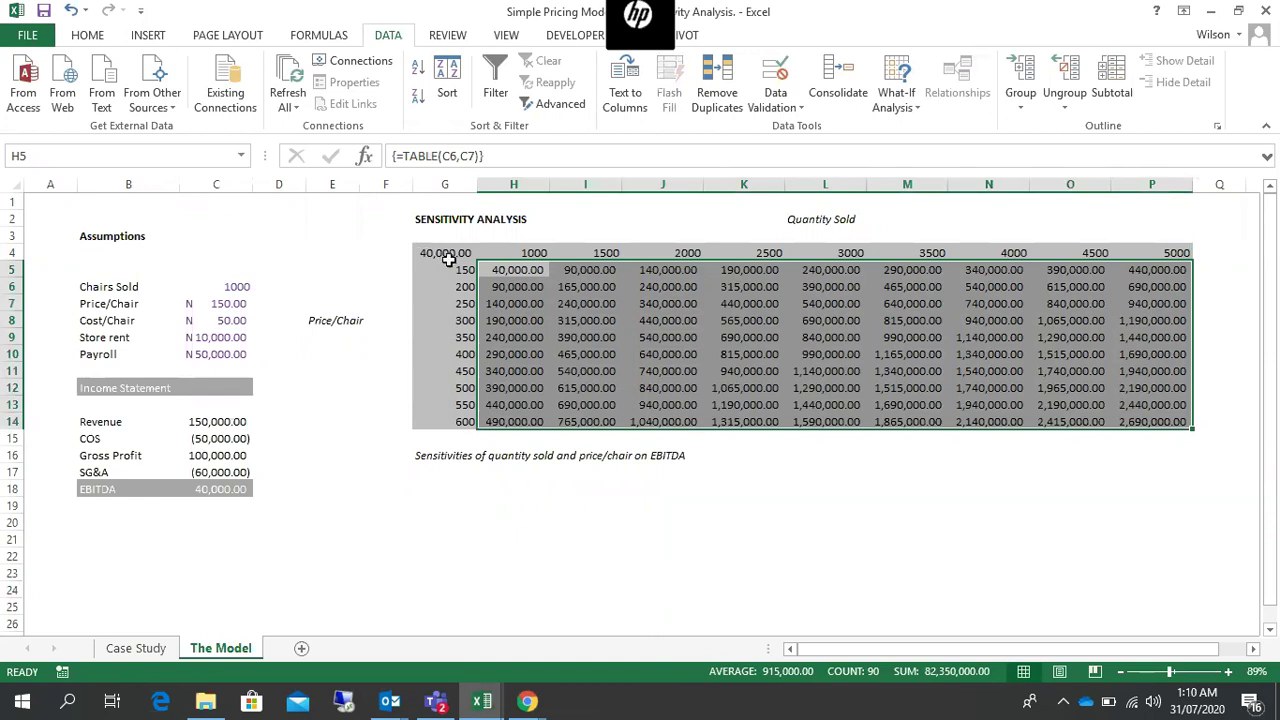
pyautogui.moveTo(463, 252); pyautogui.dragTo(1195, 425)
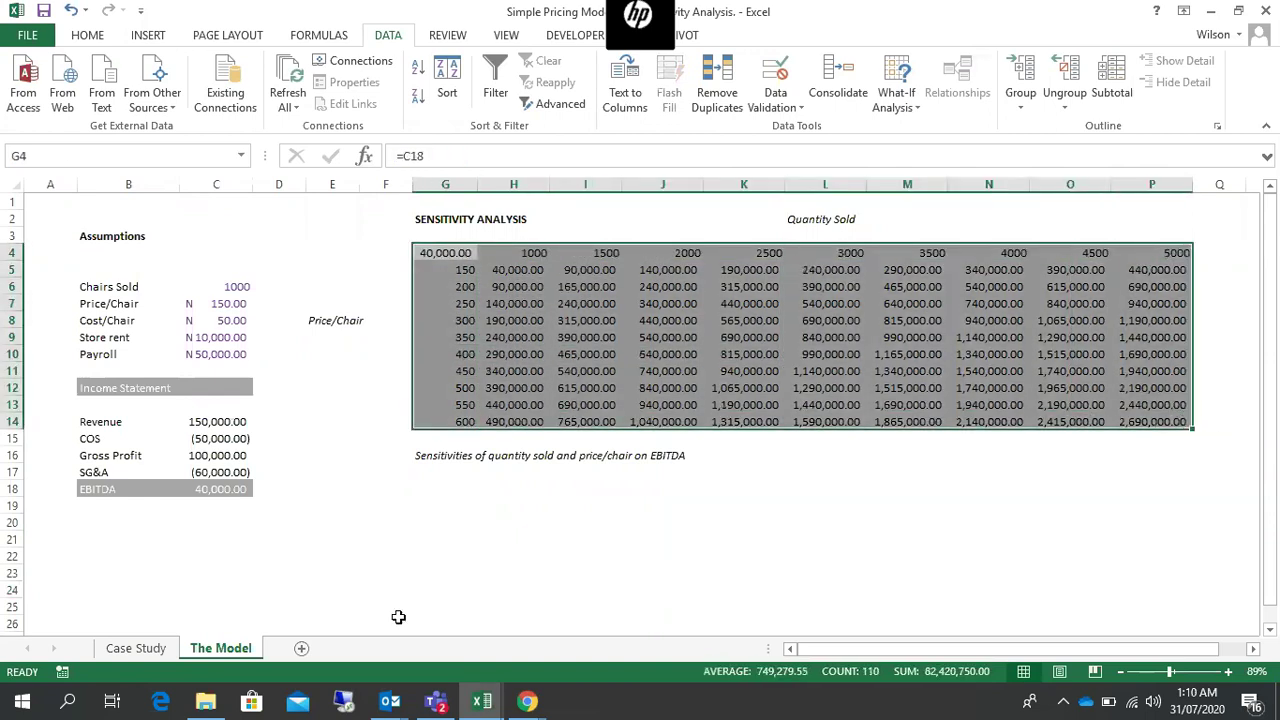
pyautogui.click(643, 541)
pyautogui.click(285, 427)
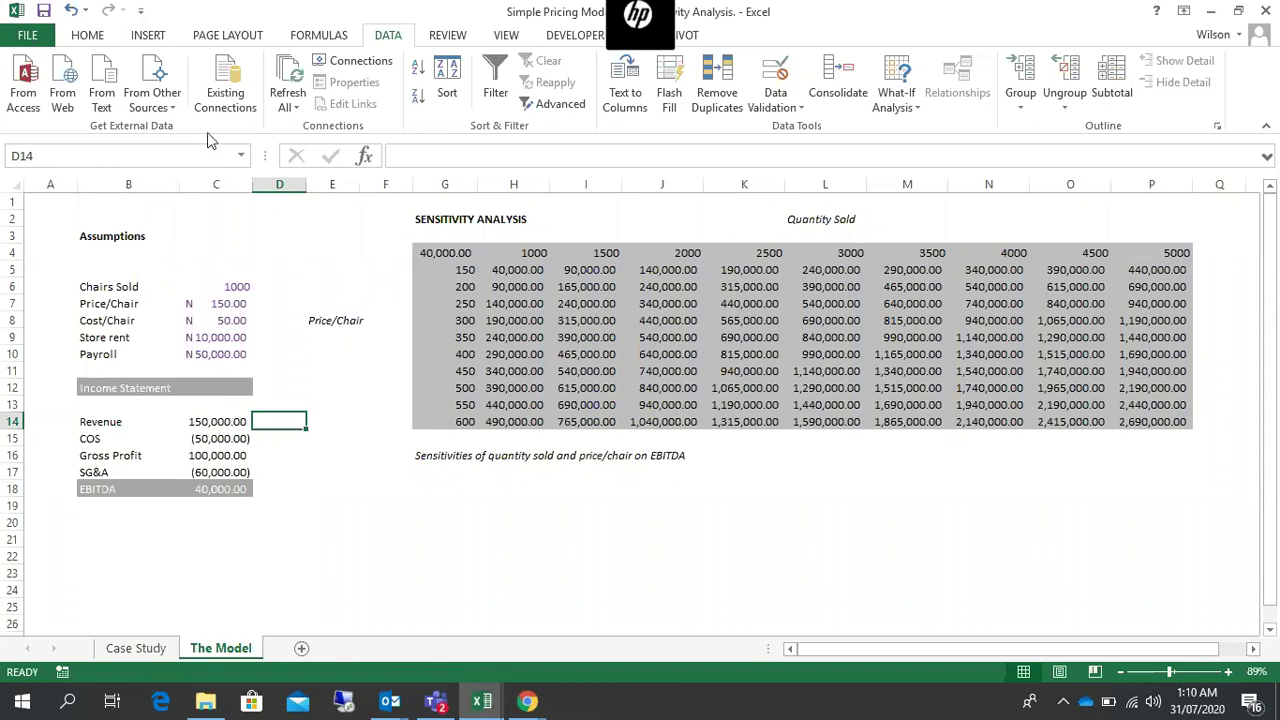
# Raise Price/Chair in C7 to 200, then 250, checking EBITDA after each.
pyautogui.click(212, 304)
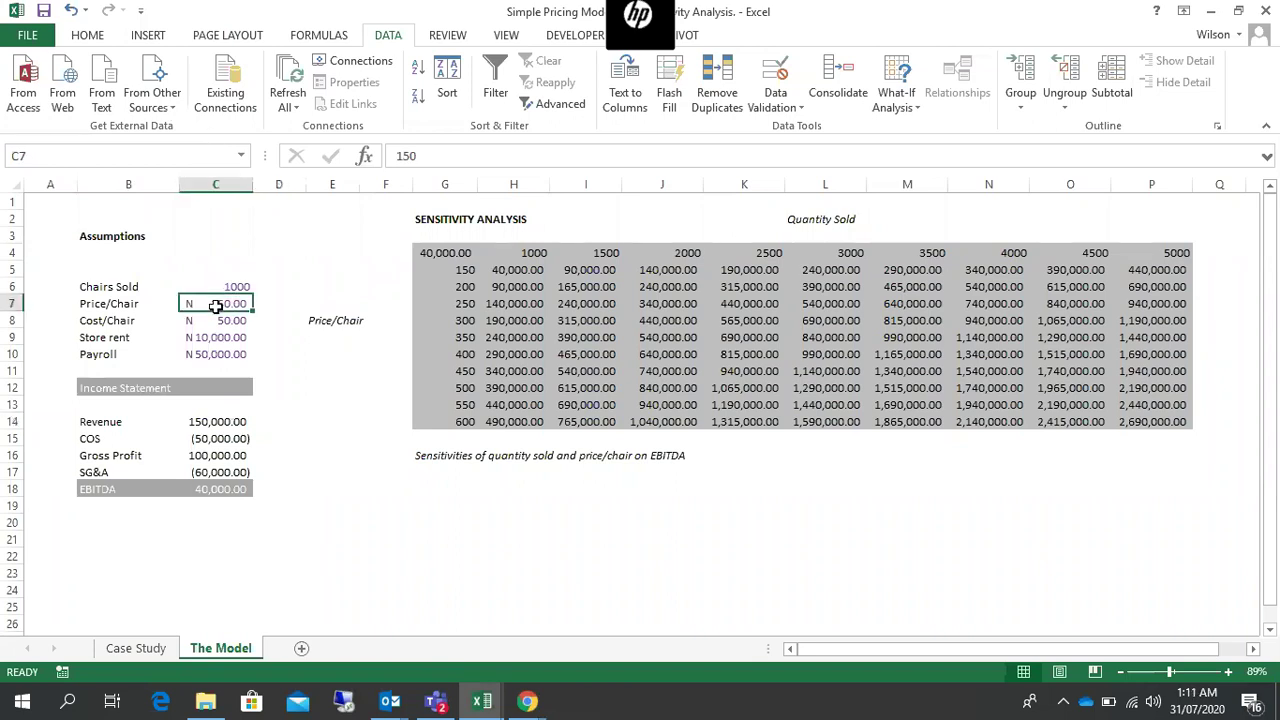
pyautogui.write('200')
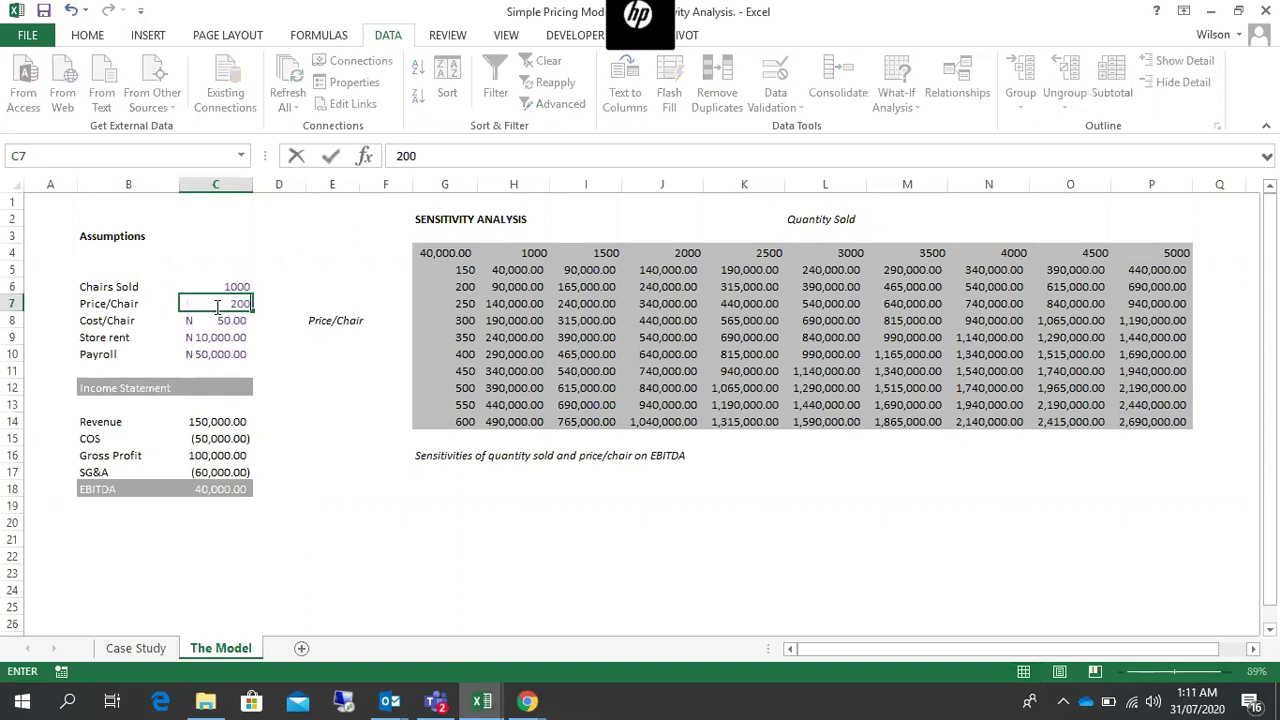
pyautogui.press('Return')
pyautogui.click(205, 489)
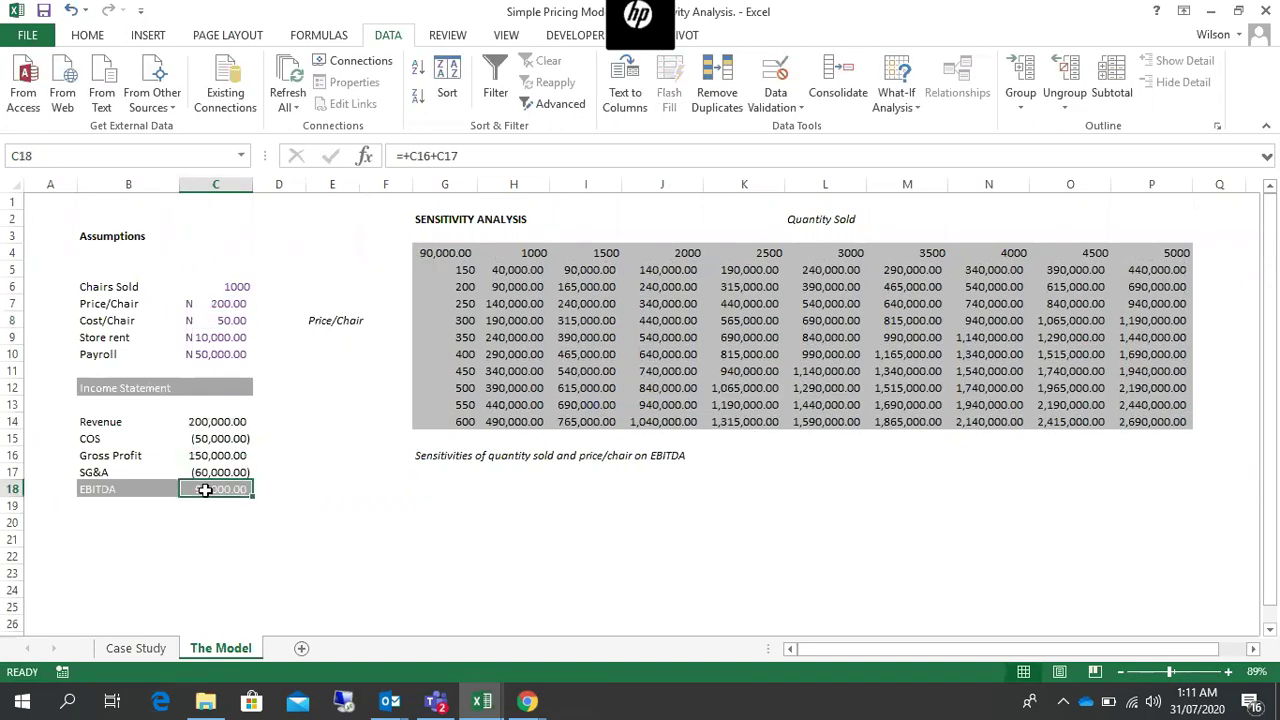
pyautogui.moveTo(462, 256); pyautogui.dragTo(1123, 437)
pyautogui.click(218, 303)
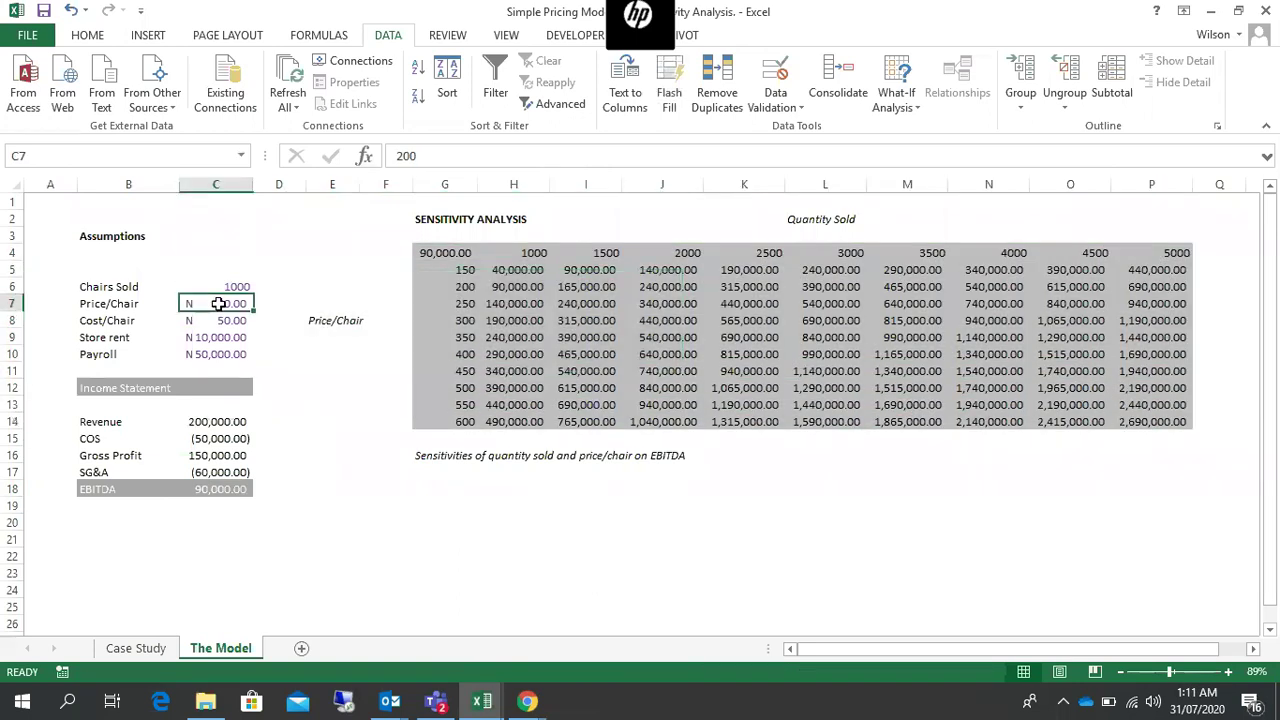
pyautogui.write('25')
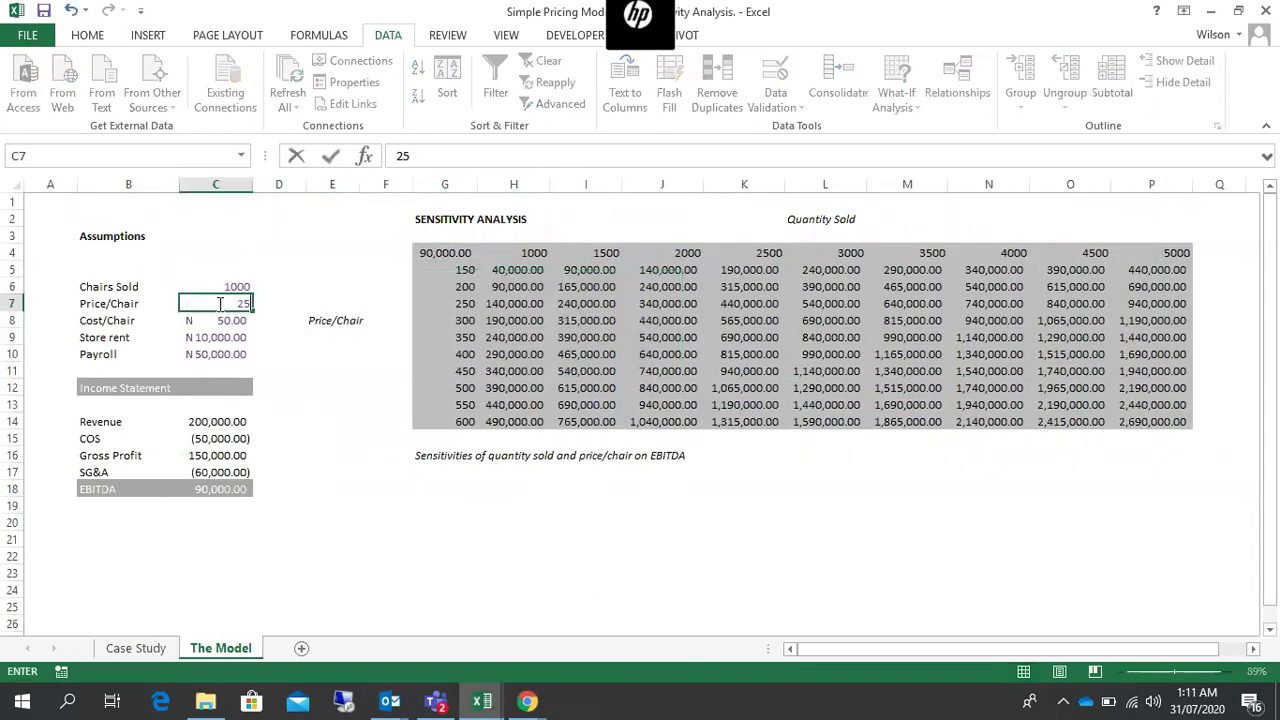
pyautogui.write('0')
pyautogui.press('Return')
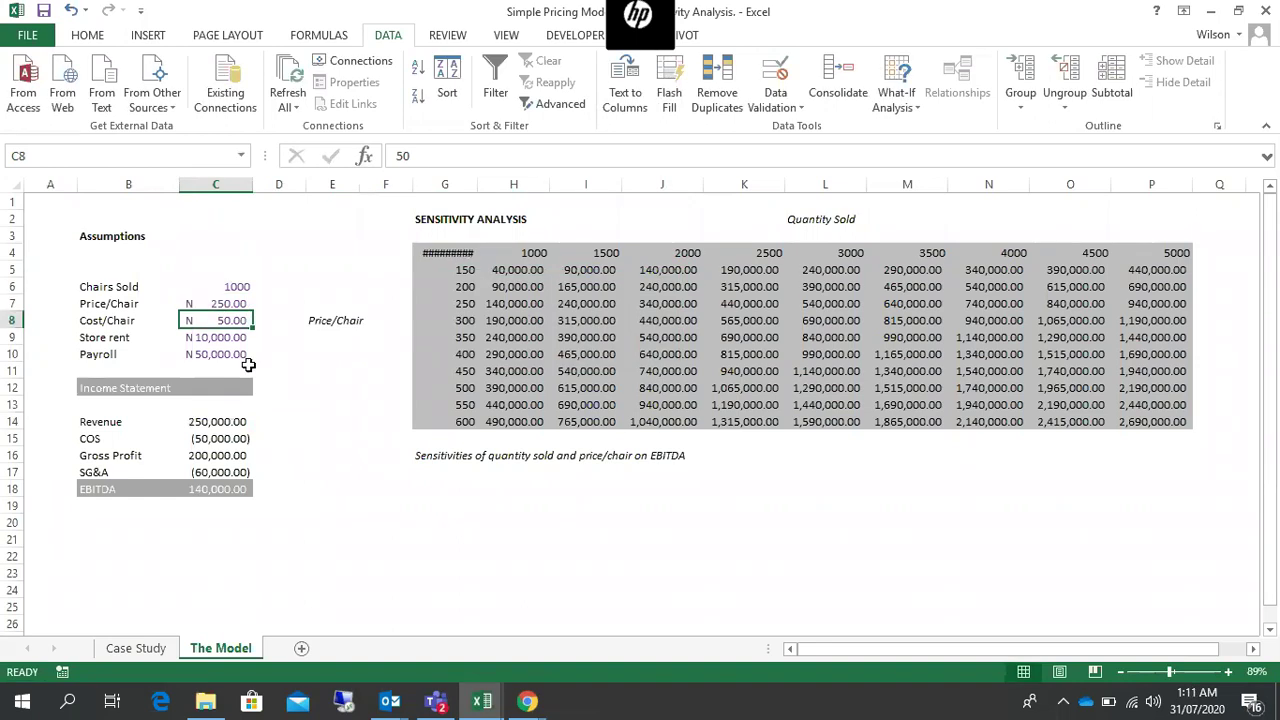
pyautogui.click(215, 487)
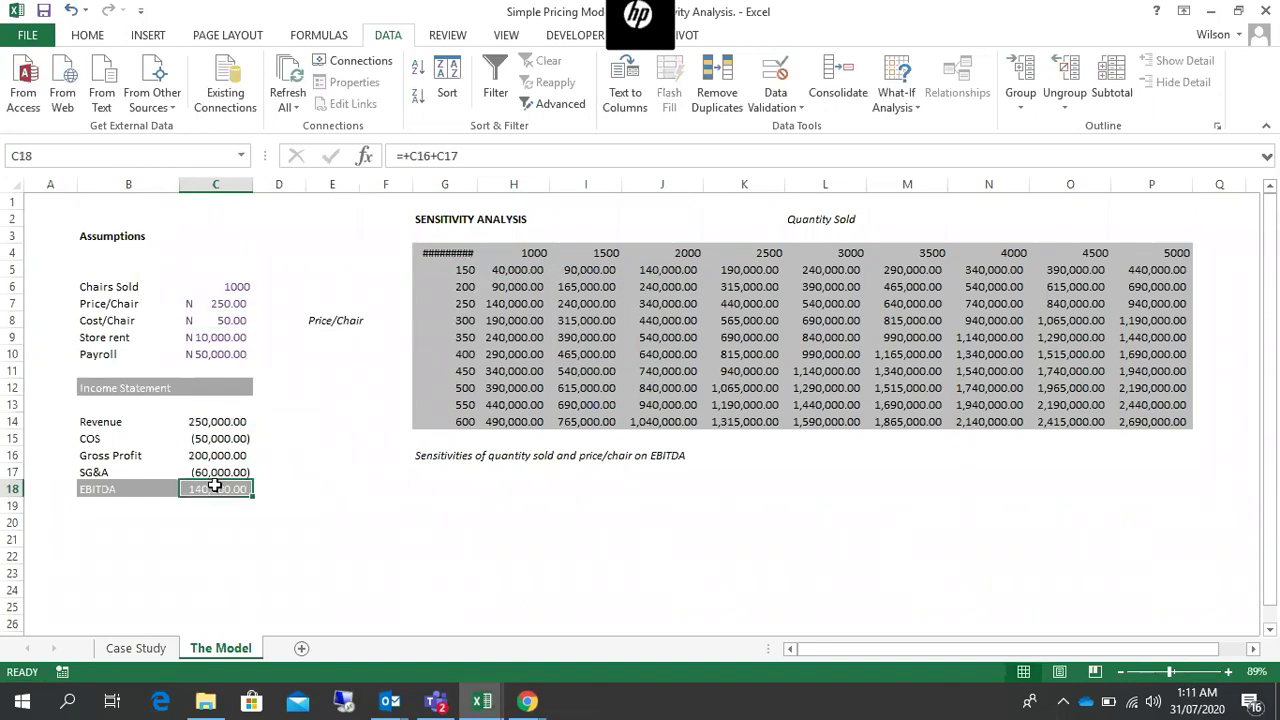
# Set Price/Chair to 300, lifting EBITDA to 190,000.
pyautogui.click(221, 305)
pyautogui.write('3')
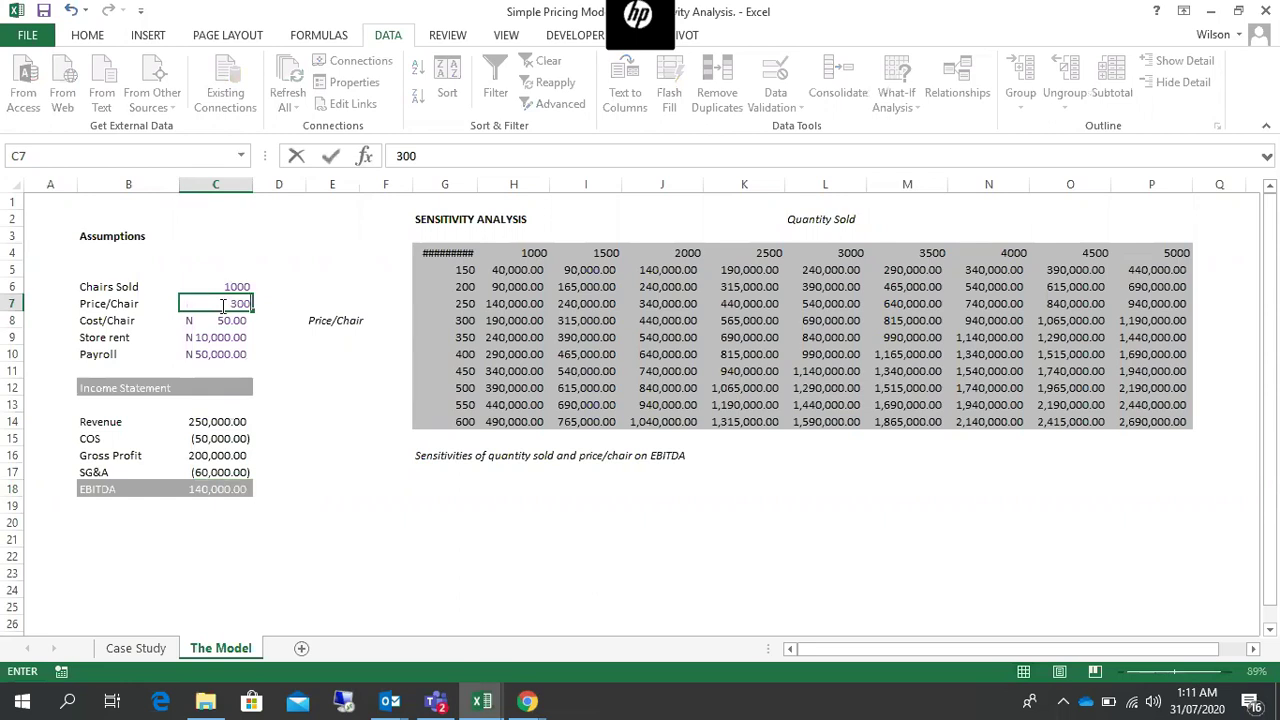
pyautogui.write('00')
pyautogui.press('Return')
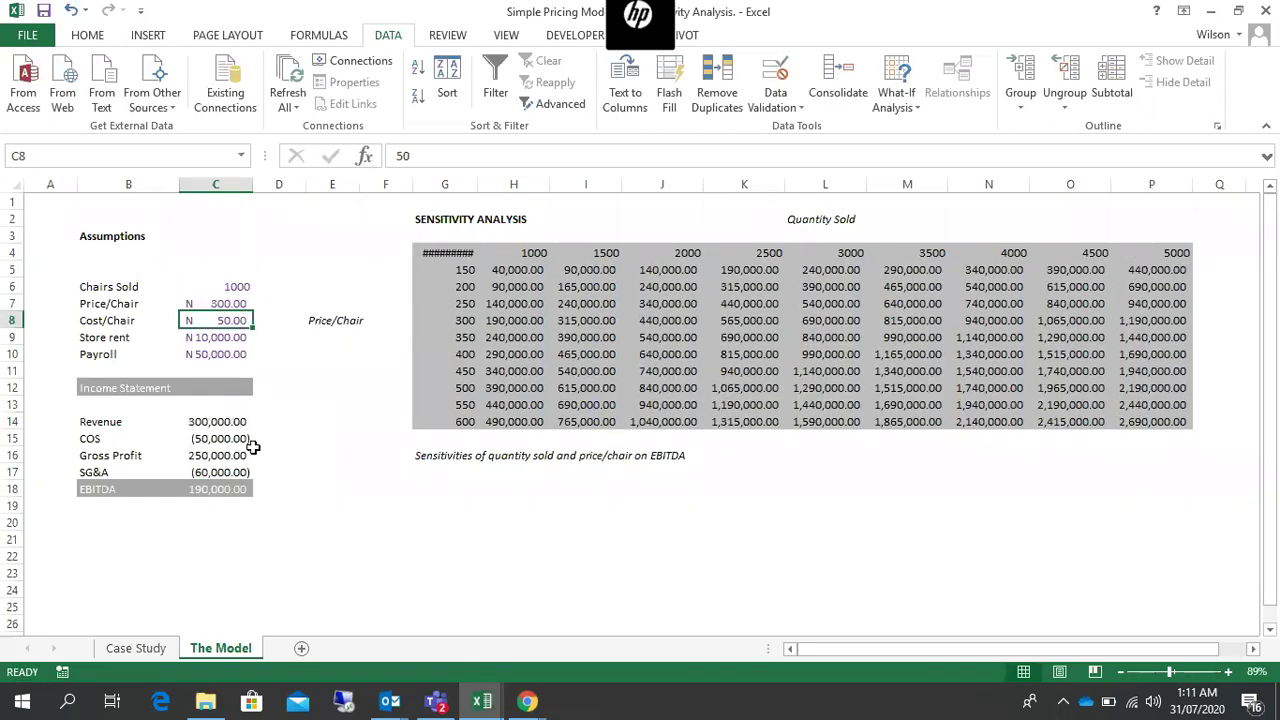
pyautogui.click(215, 488)
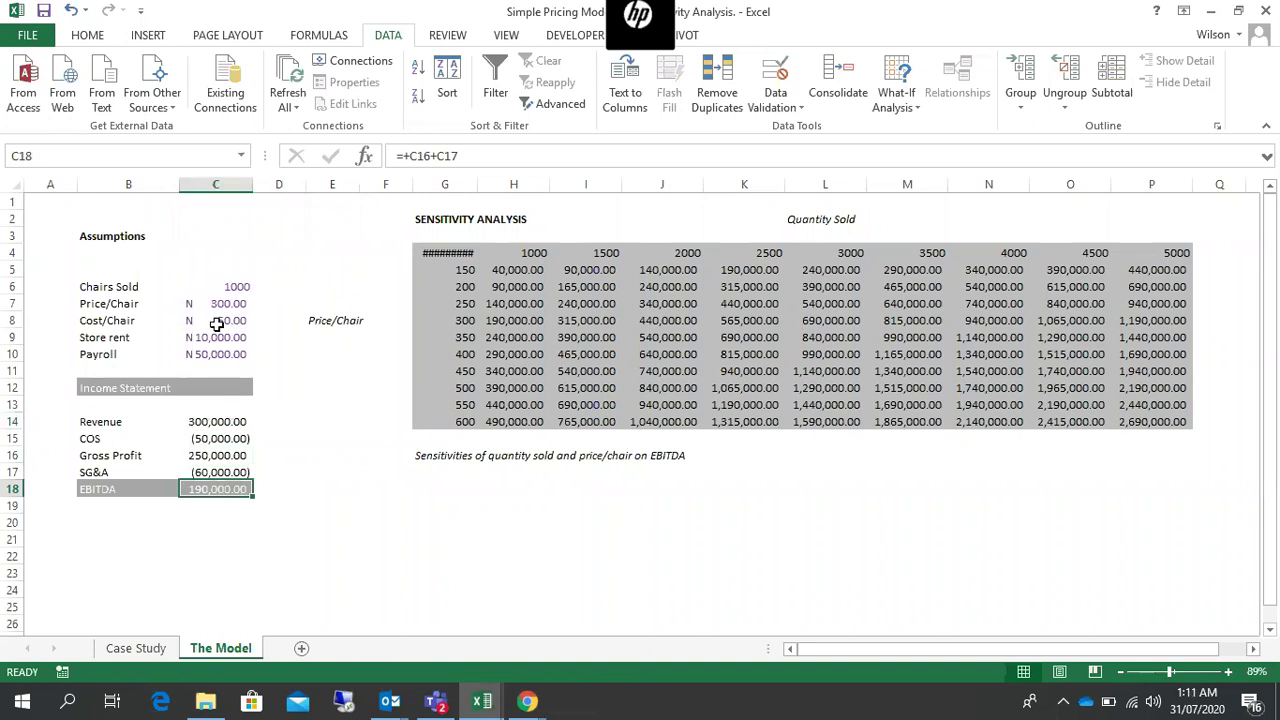
pyautogui.click(213, 324)
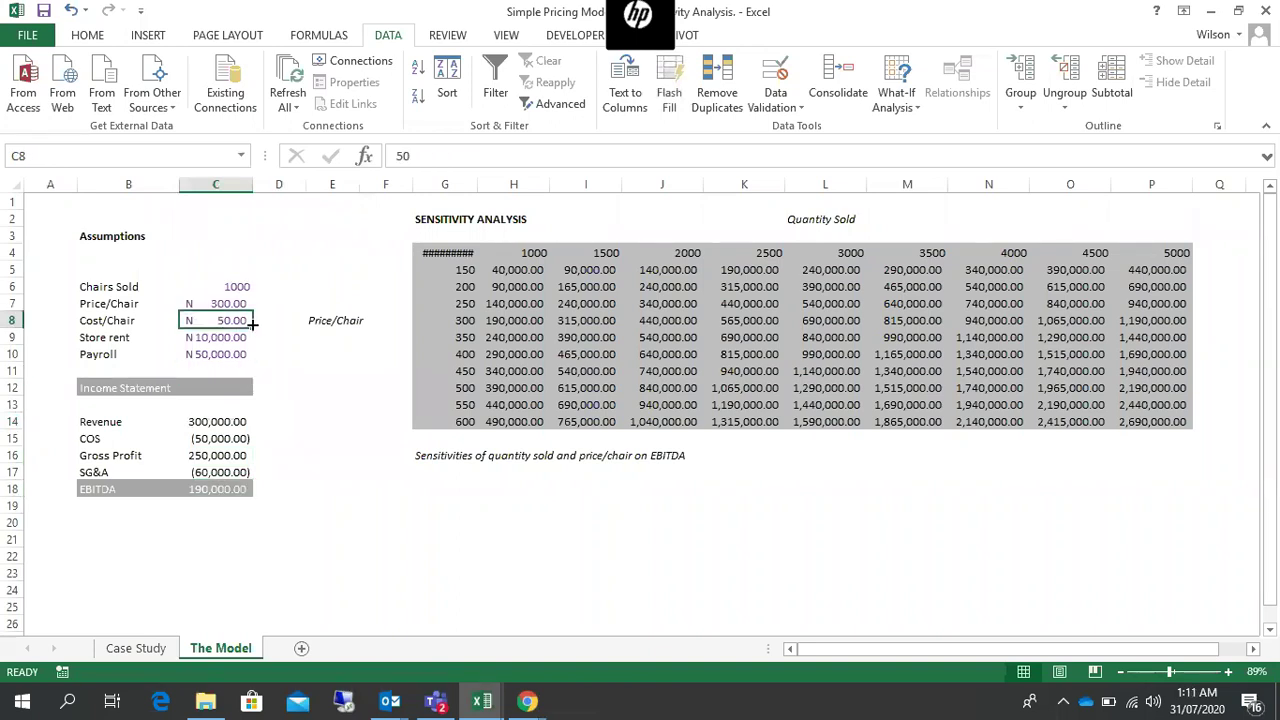
# Set Cost/Chair in C8 to 200, dropping EBITDA to 40,000, and review the table's losses at price 150.
pyautogui.write('200')
pyautogui.press('Return')
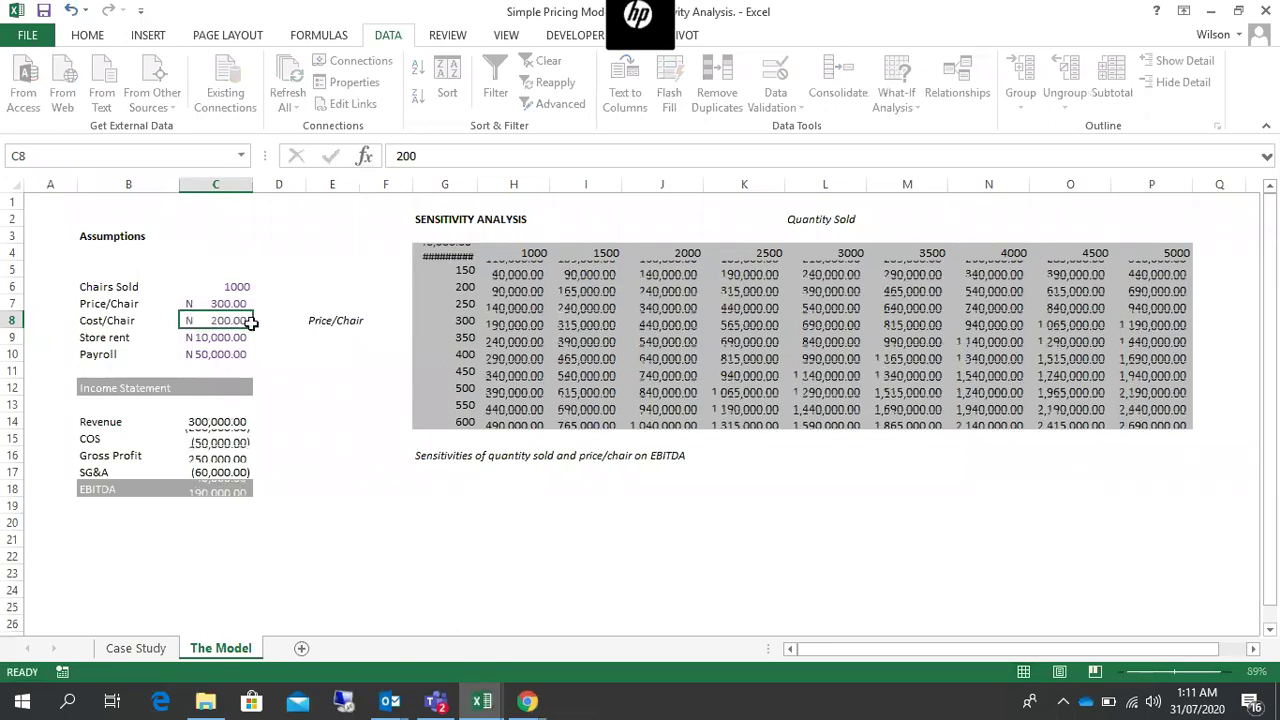
pyautogui.click(219, 488)
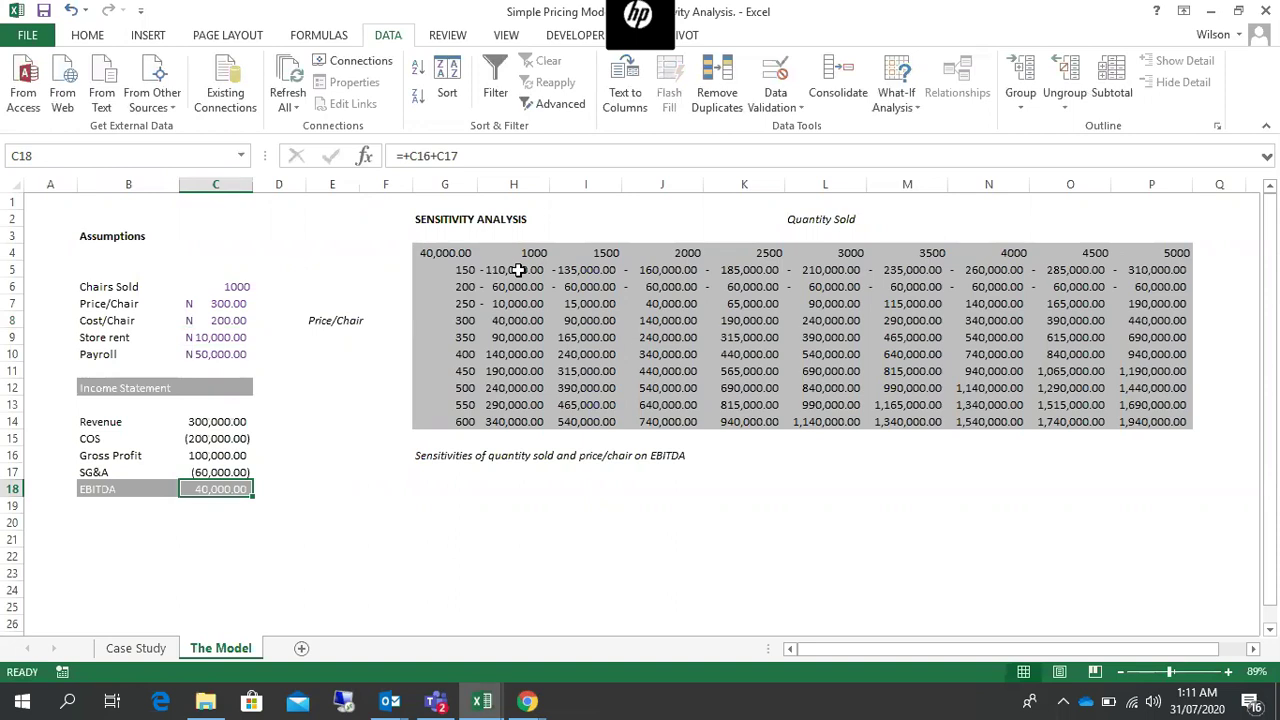
pyautogui.moveTo(517, 270); pyautogui.dragTo(1130, 298)
pyautogui.click(655, 372)
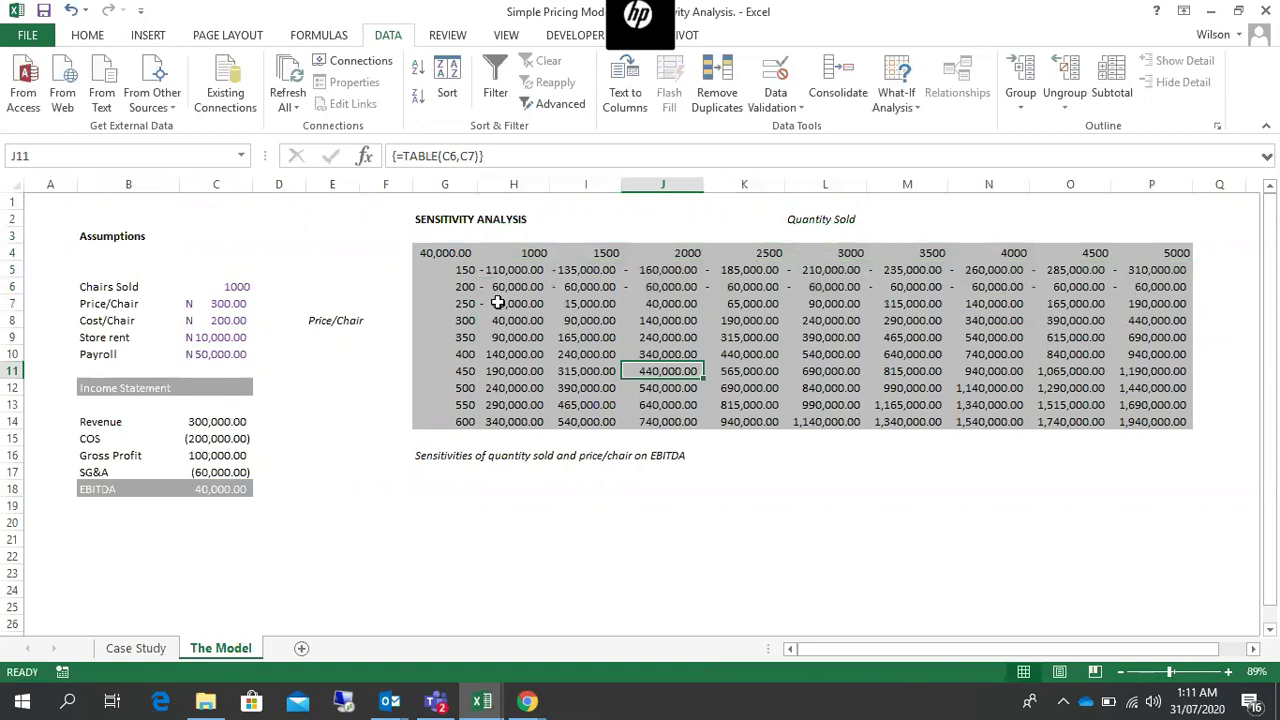